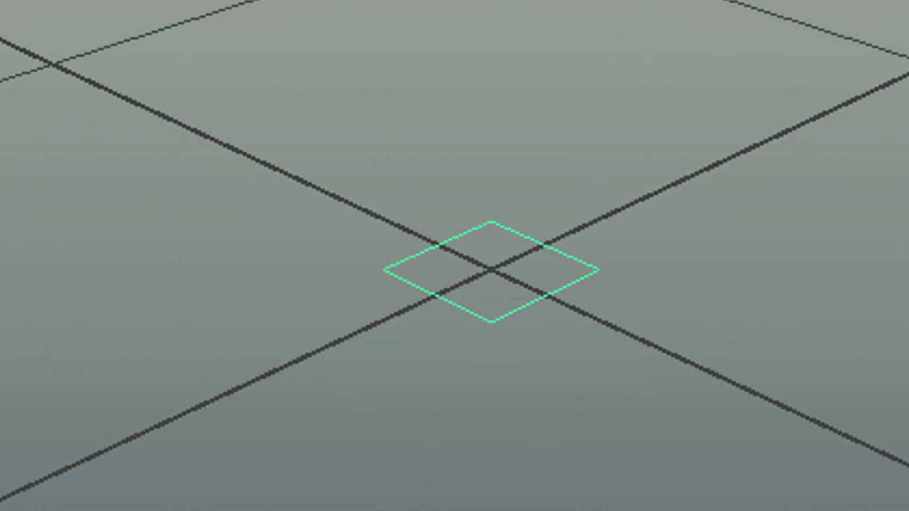
# Ungroup the NURBS square so its four sides become separate curves at the top level of the scene
pyautogui.scroll(5, 492, 270)
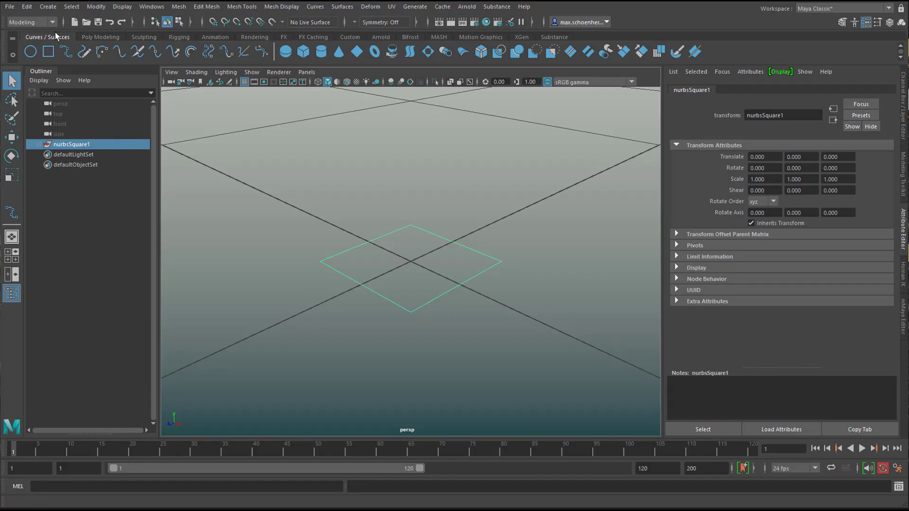
pyautogui.click(28, 7)
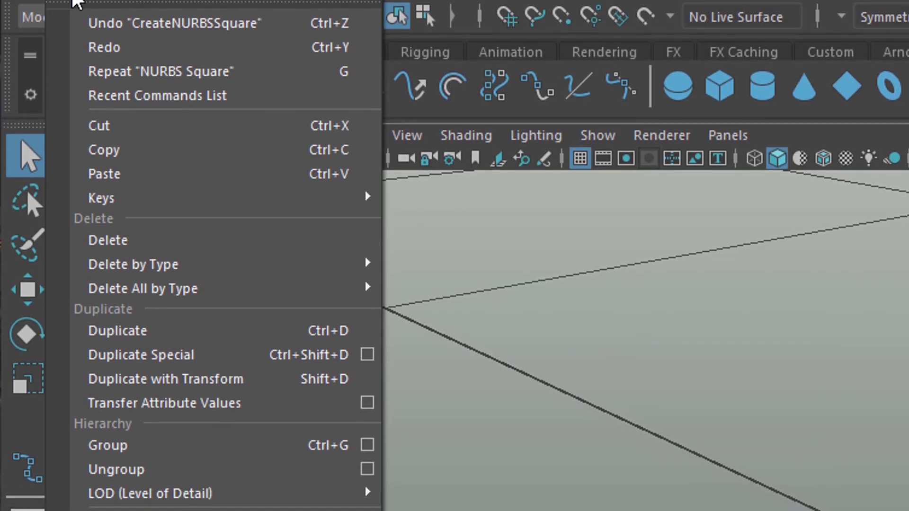
pyautogui.click(157, 392)
pyautogui.click(161, 388)
pyautogui.click(179, 230)
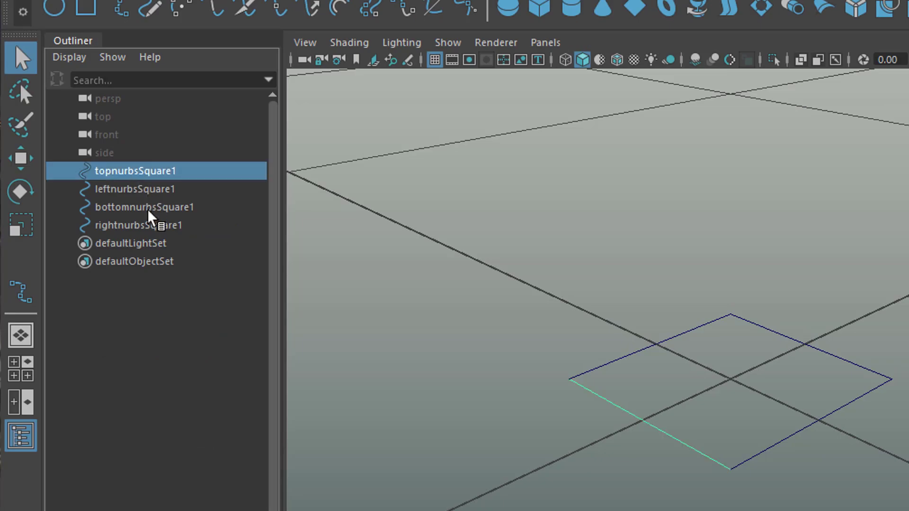
# Examine the four ungrouped side curves by selecting each one in turn, finishing on topnurbsSquare1
pyautogui.click(151, 190)
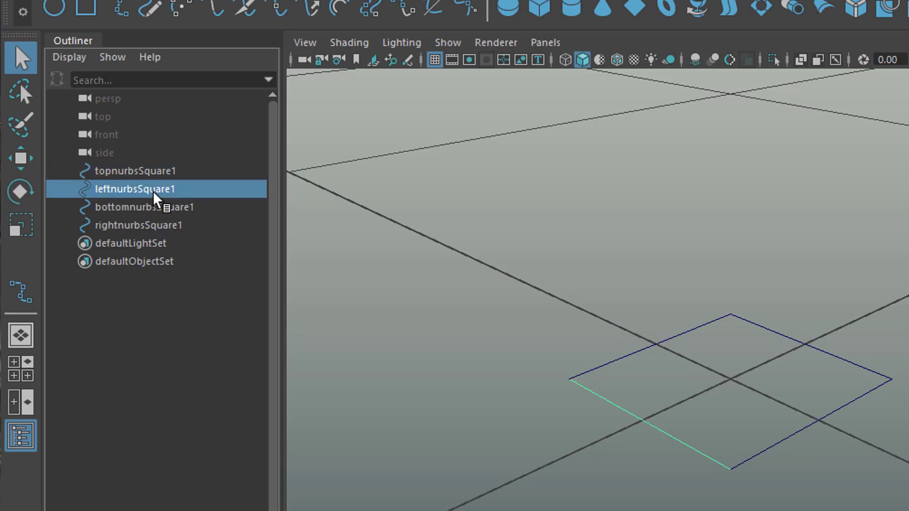
pyautogui.click(151, 208)
pyautogui.click(152, 226)
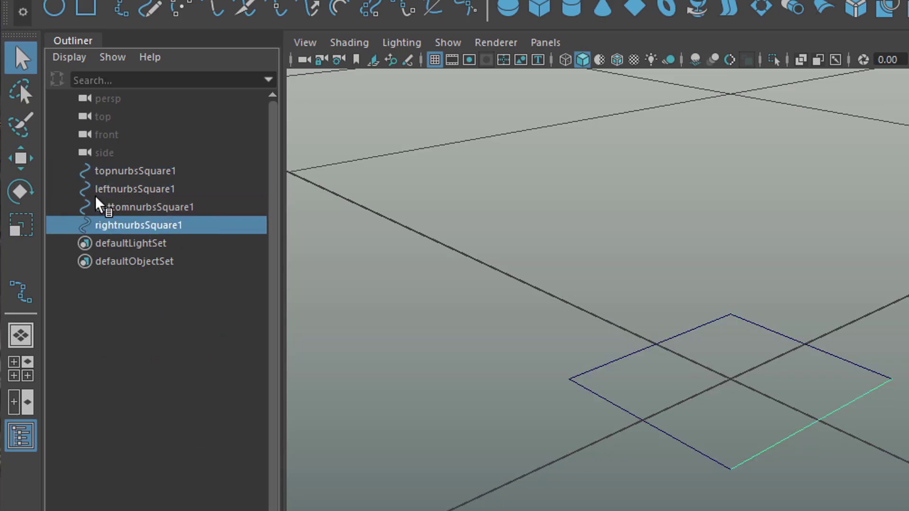
pyautogui.click(138, 171)
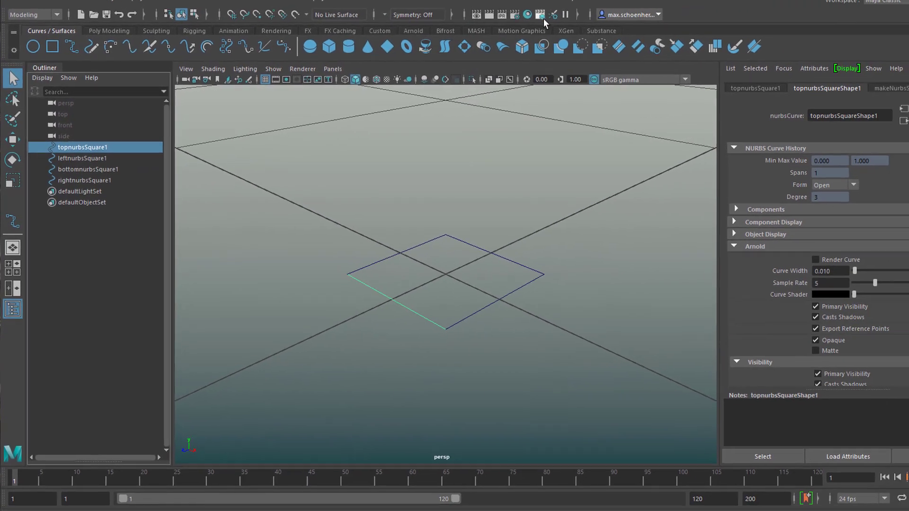
# Check the scene in the Arnold RenderView and close the render window
pyautogui.click(466, 7)
pyautogui.click(482, 24)
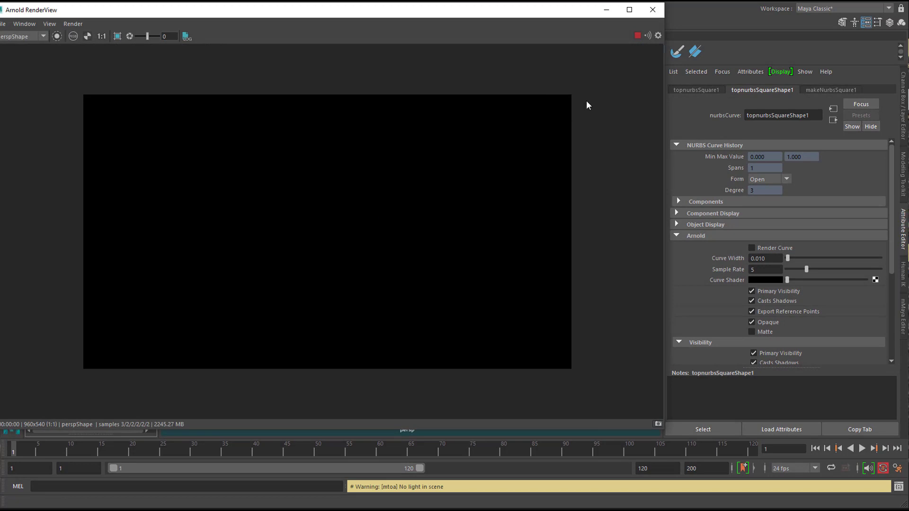
pyautogui.click(652, 10)
# Add an Arnold skydome light, check the lit scene in the Arnold RenderView, and close the render window
pyautogui.click(469, 7)
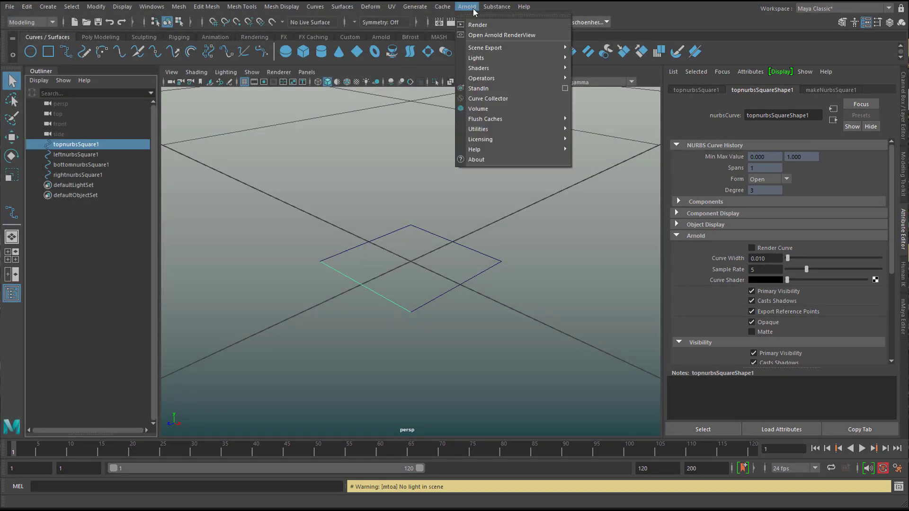
pyautogui.moveTo(495, 57)
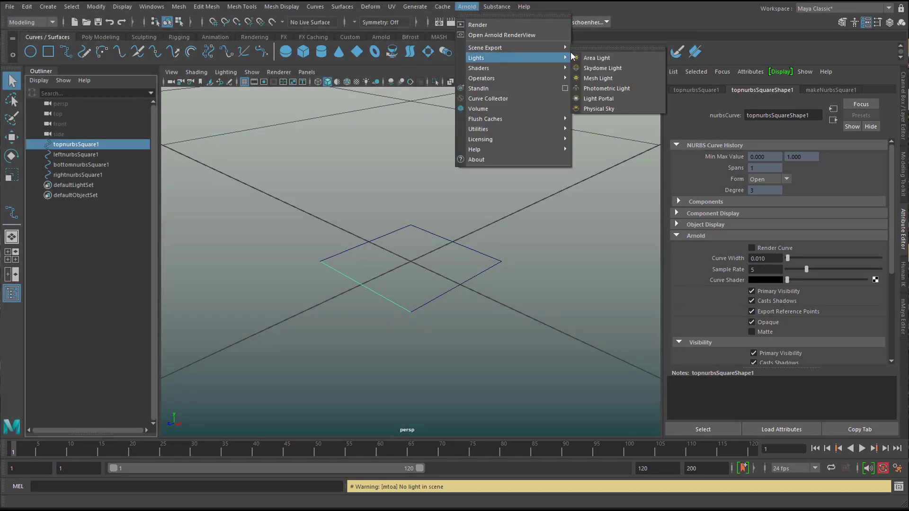
pyautogui.click(601, 69)
pyautogui.click(468, 7)
pyautogui.click(485, 32)
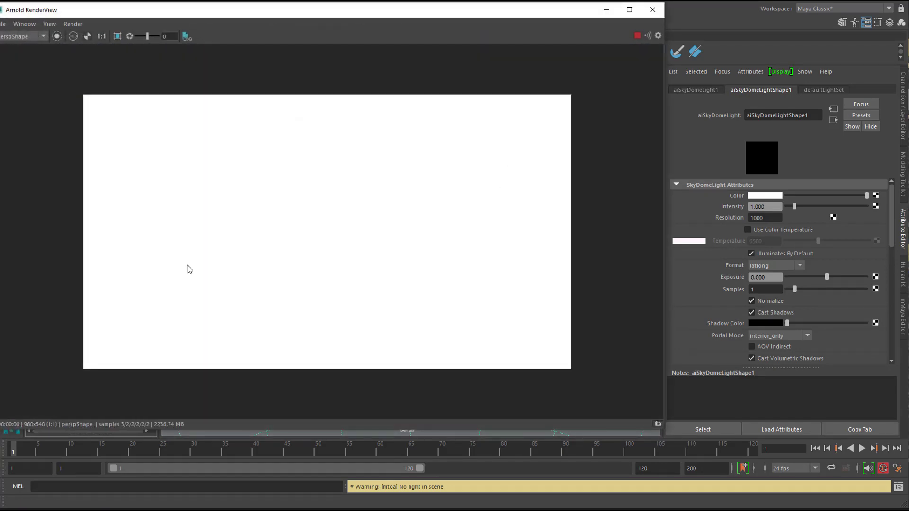
pyautogui.click(652, 9)
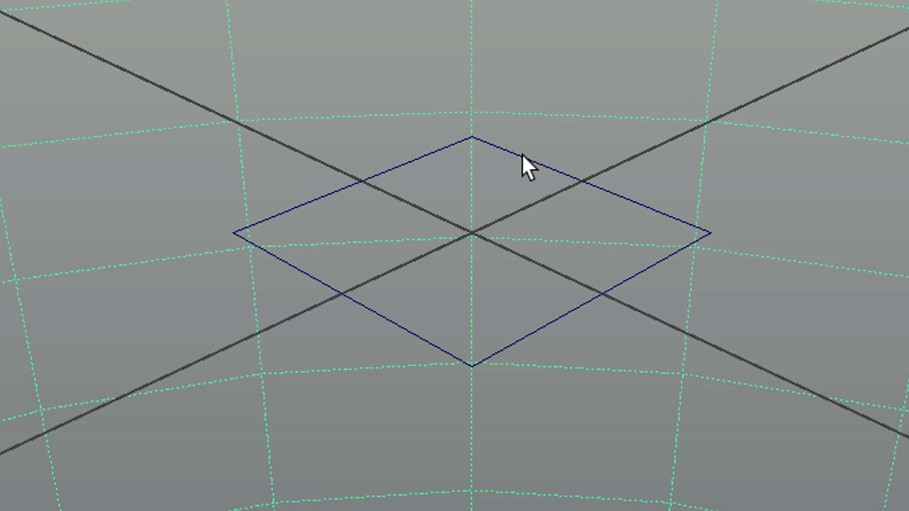
# Show the Arnold attributes of bottomnurbsSquare1 and switch the perspective viewport's renderer to Arnold
pyautogui.click(522, 155)
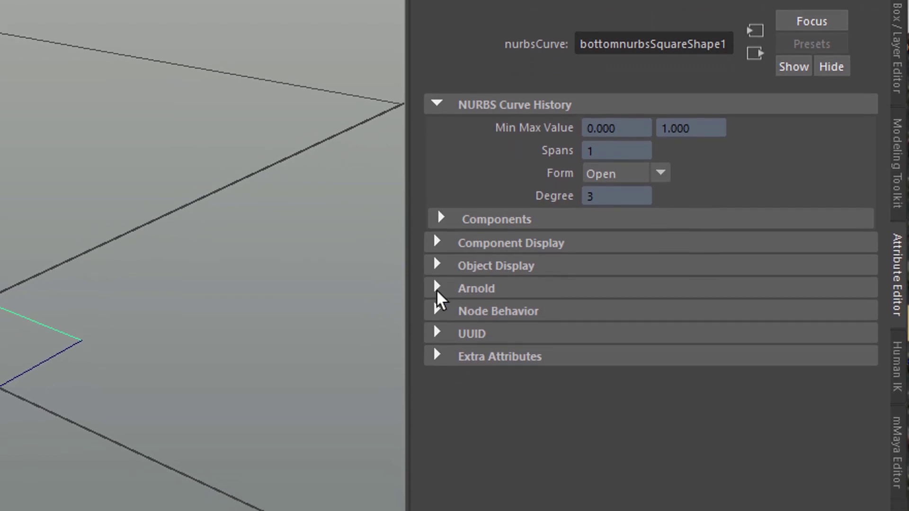
pyautogui.click(436, 273)
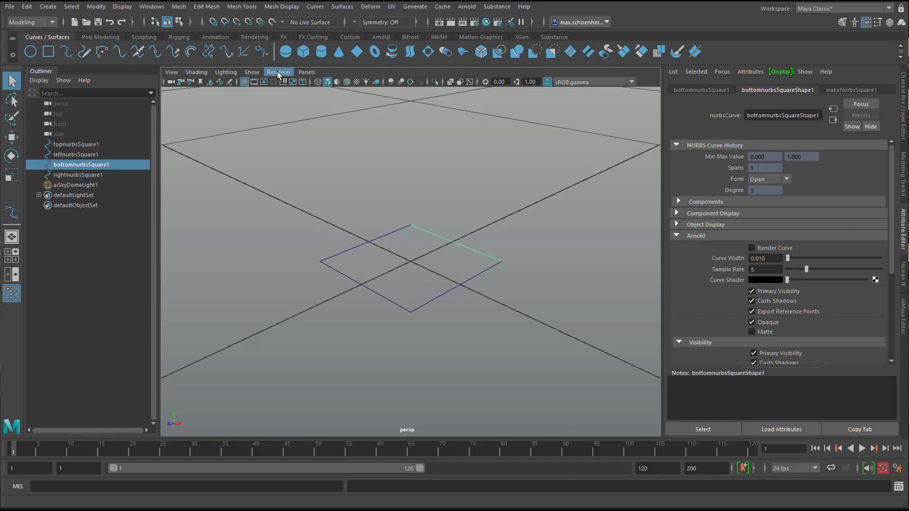
pyautogui.click(279, 72)
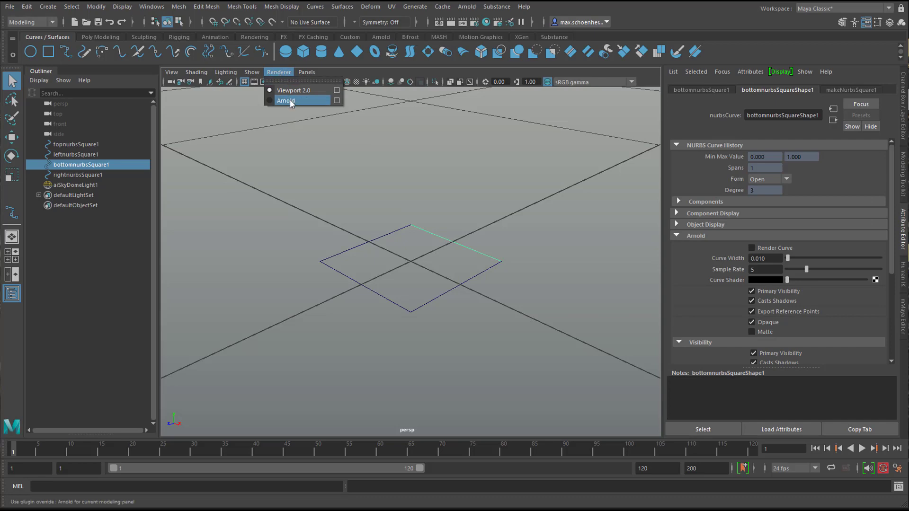
pyautogui.click(286, 100)
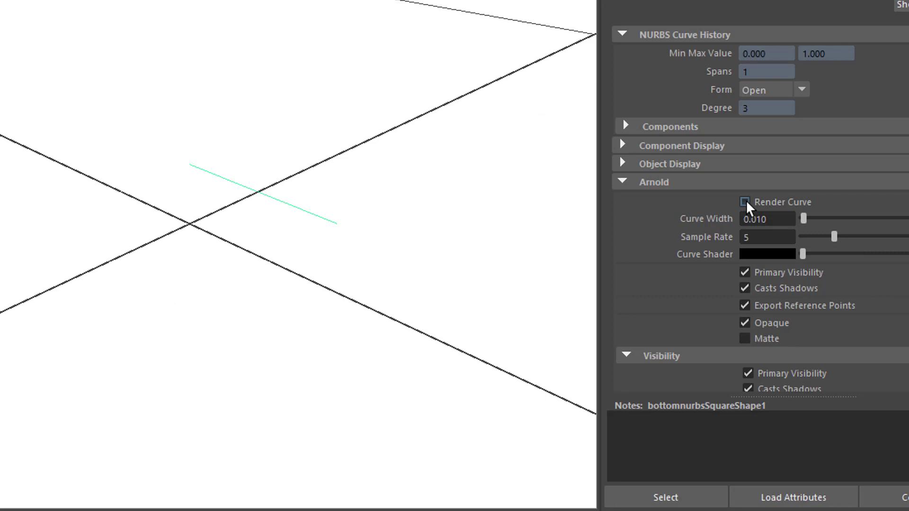
# Try Render Curve on bottomnurbsSquare1 with a Curve Width of 0.187, and turn Render Curve off again
pyautogui.click(745, 202)
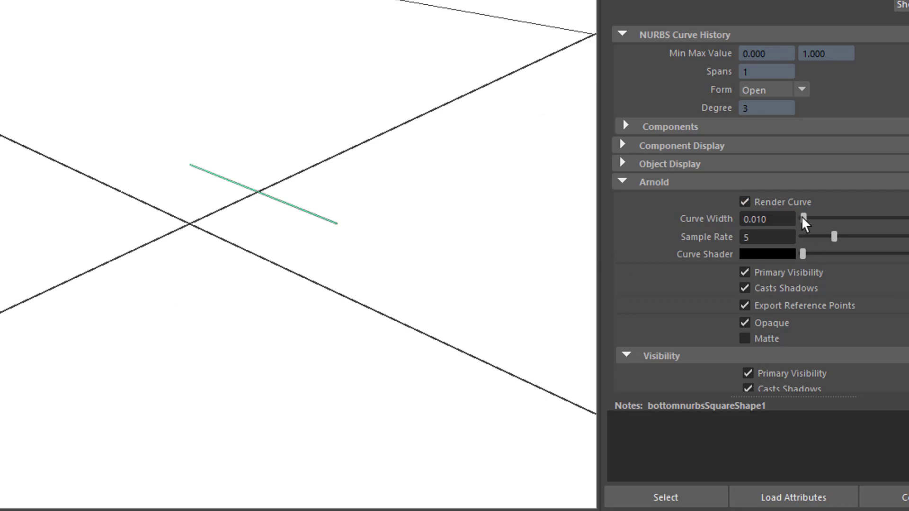
pyautogui.moveTo(802, 216); pyautogui.dragTo(829, 217)
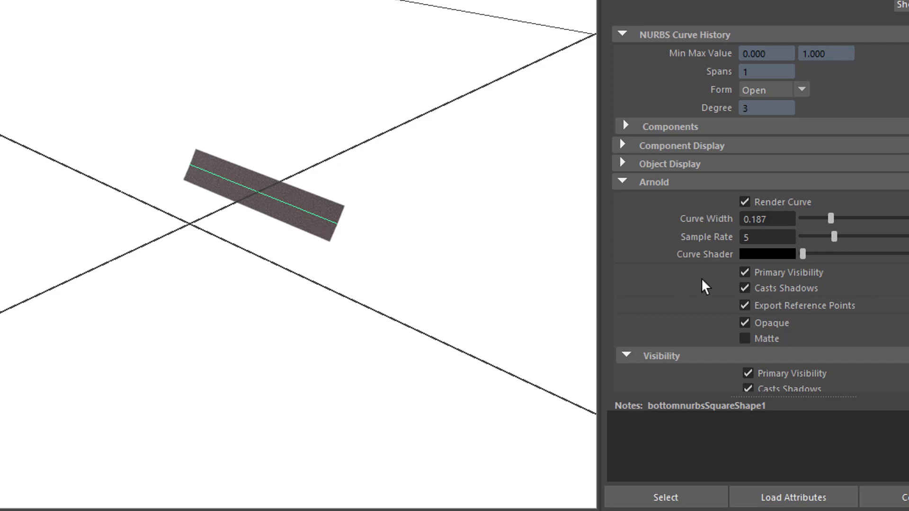
pyautogui.click(745, 202)
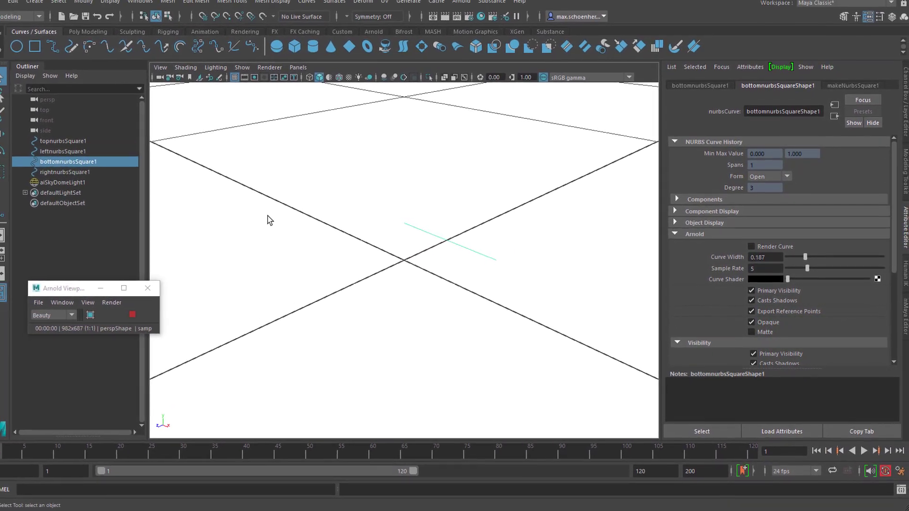
# Select all four side curves, try Render Curve with a Curve Width of 0.033, and undo both changes
pyautogui.moveTo(519, 337); pyautogui.dragTo(539, 331)
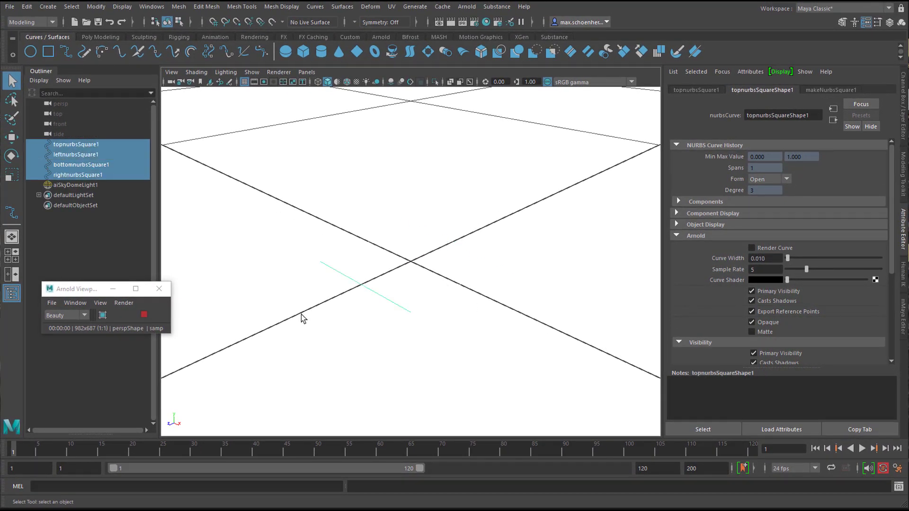
pyautogui.click(752, 247)
pyautogui.moveTo(788, 258)
pyautogui.mouseDown()
pyautogui.moveTo(802, 259)
pyautogui.moveTo(777, 263)
pyautogui.moveTo(790, 260)
pyautogui.mouseUp()
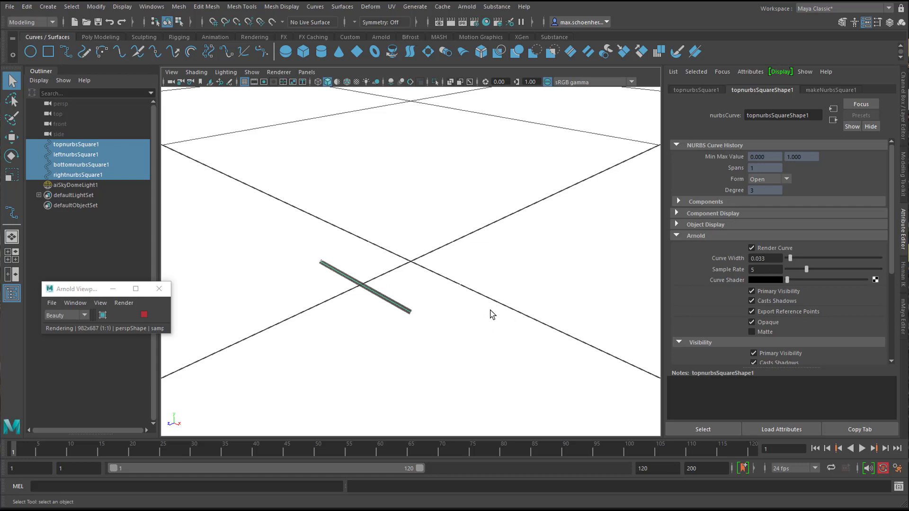
pyautogui.hotkey('ctrl', 'z')
pyautogui.hotkey('ctrl', 'z')
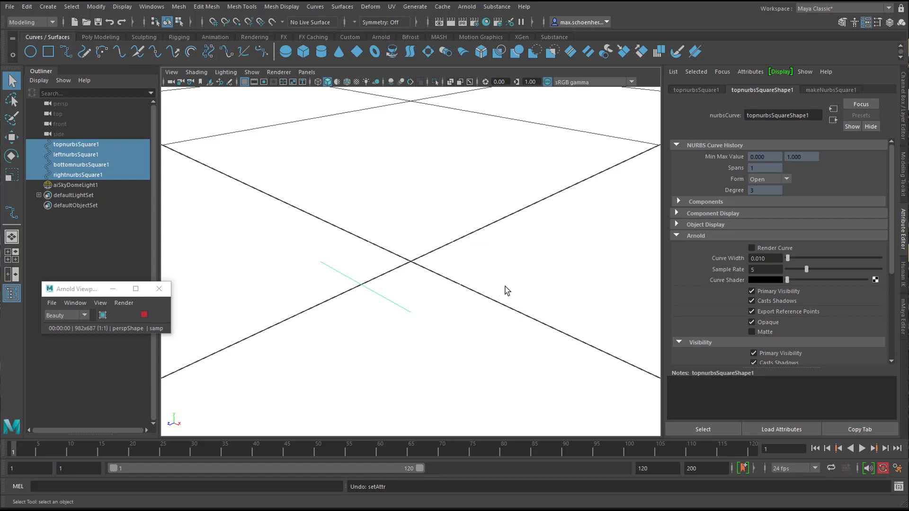
# Create an Arnold Curve Collector from the four side curves and clear the selection
pyautogui.click(467, 7)
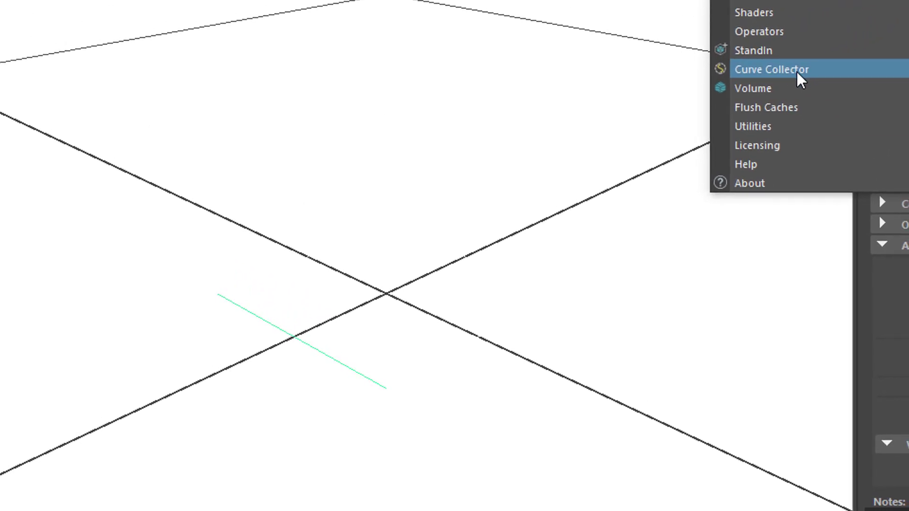
pyautogui.click(797, 72)
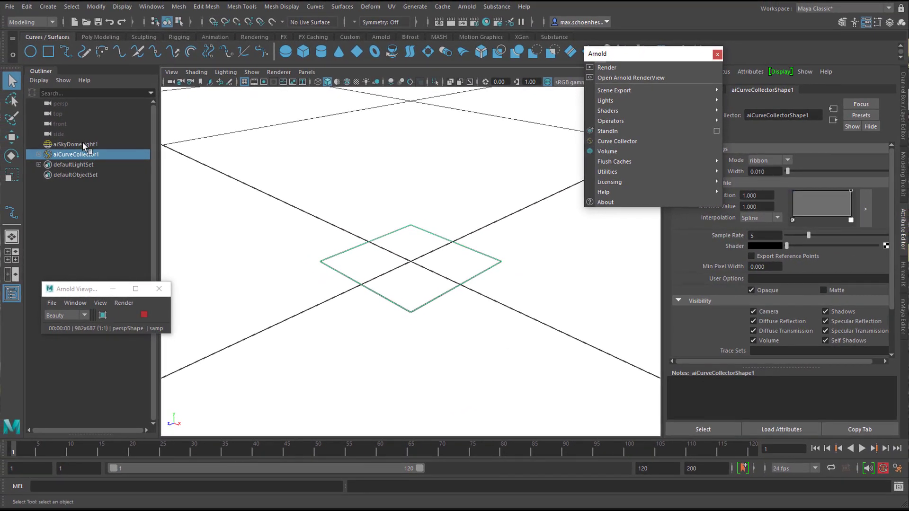
pyautogui.click(81, 200)
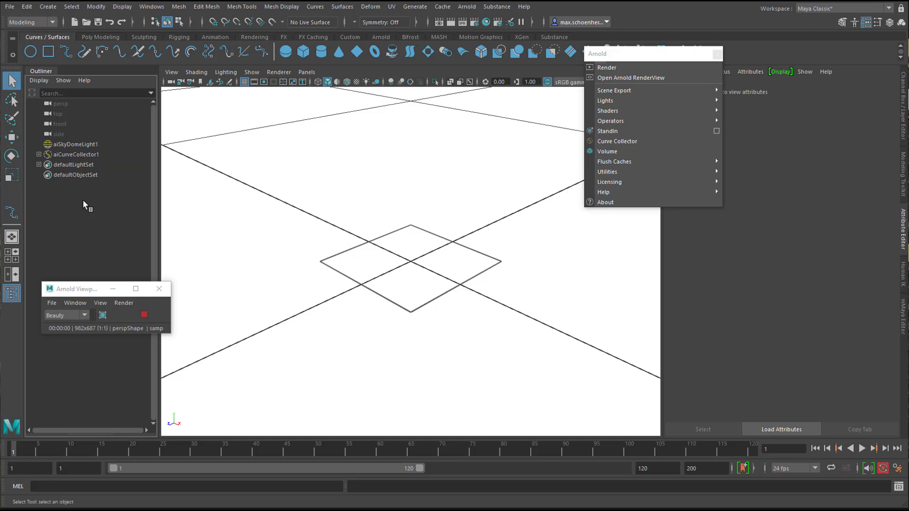
# Create a NURBS plane at the origin as a ground surface, close the floating Arnold menu, and widen the plane to about 37.755
pyautogui.keyDown('alt'); pyautogui.moveTo(465, 308); pyautogui.dragTo(488, 309, button='right'); pyautogui.keyUp('alt')
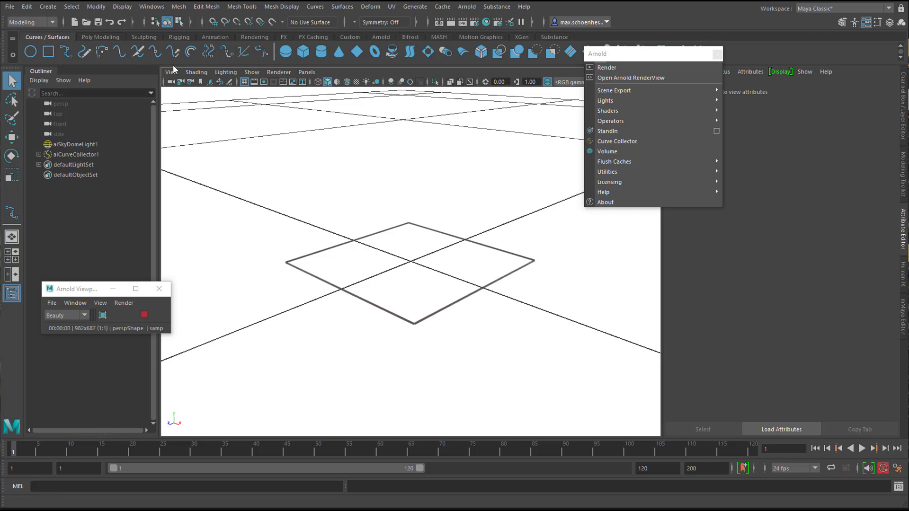
pyautogui.click(356, 51)
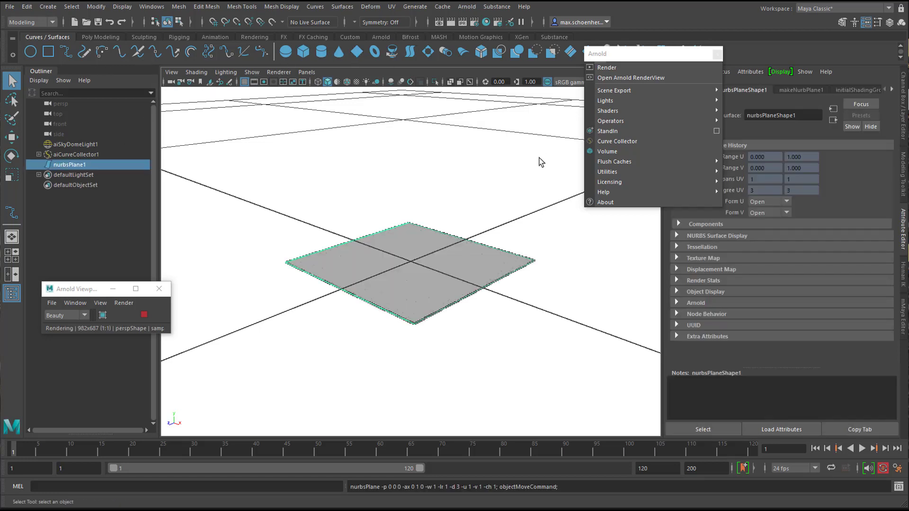
pyautogui.click(717, 54)
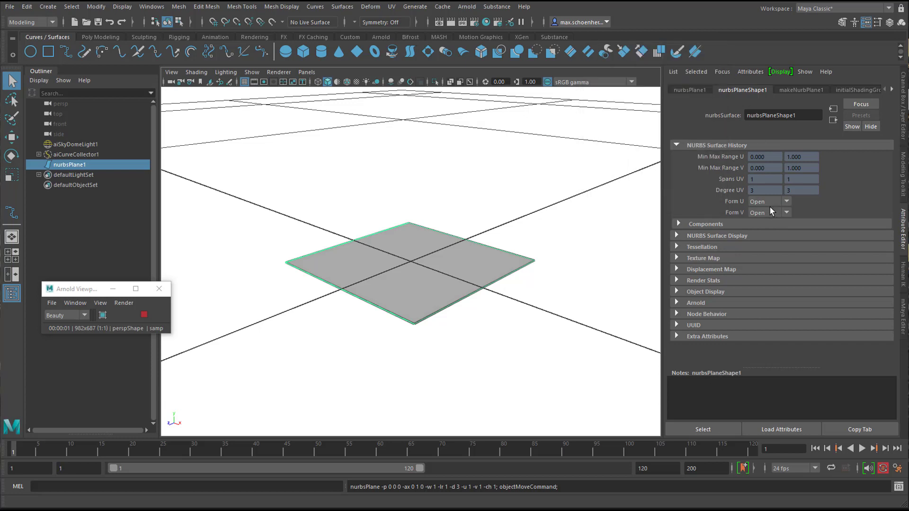
pyautogui.click(802, 90)
pyautogui.moveTo(786, 189); pyautogui.dragTo(825, 190)
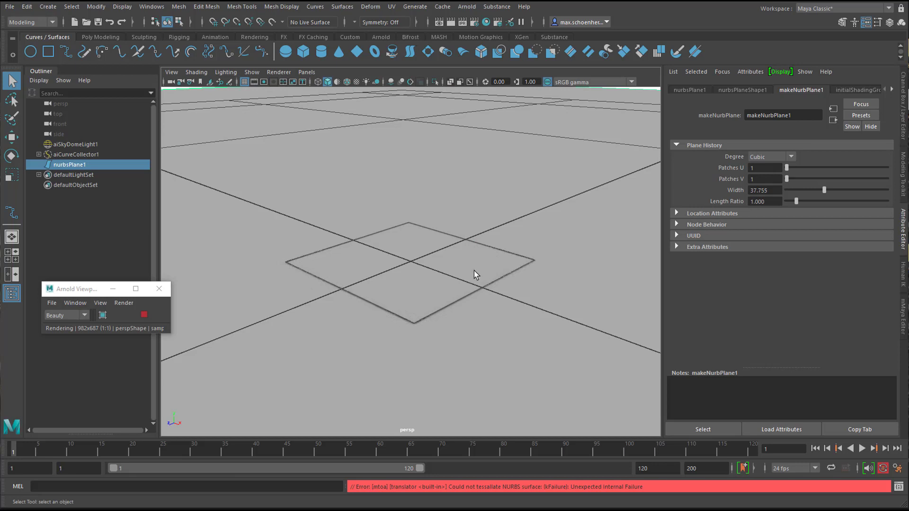
# Move the NURBS plane down about 0.089 cm so it sits below the square's curves
pyautogui.press('w')
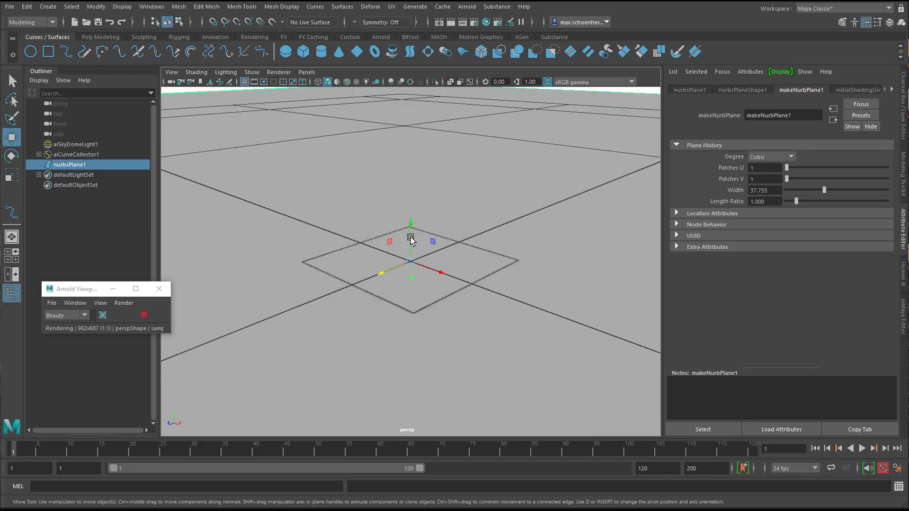
pyautogui.moveTo(411, 239); pyautogui.dragTo(548, 257)
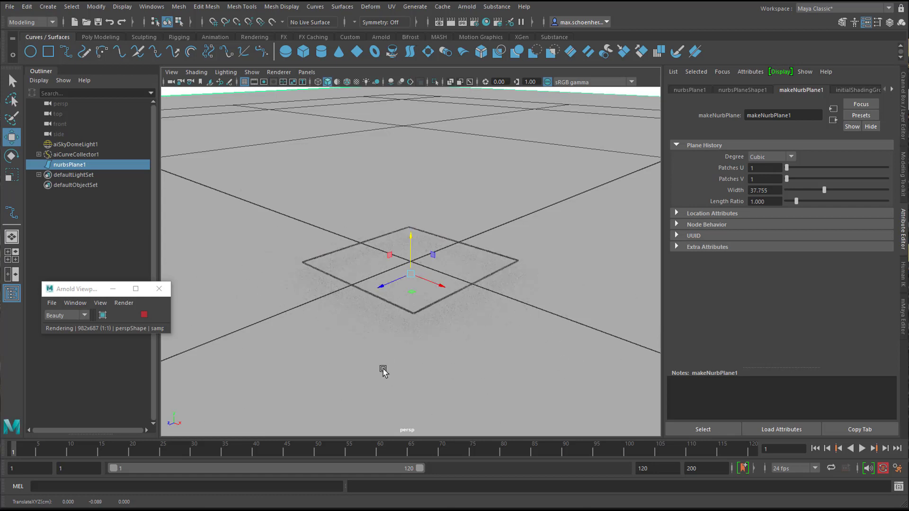
pyautogui.keyDown('alt'); pyautogui.moveTo(453, 342); pyautogui.dragTo(532, 337, button='right'); pyautogui.keyUp('alt')
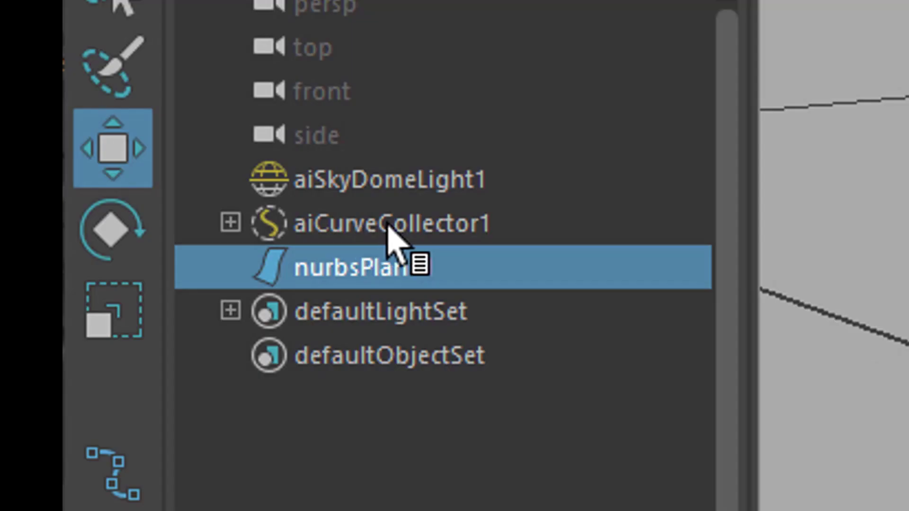
# Set the aiCurveCollector1 curves to a width of about 0.088 and their mode to thick
pyautogui.click(426, 225)
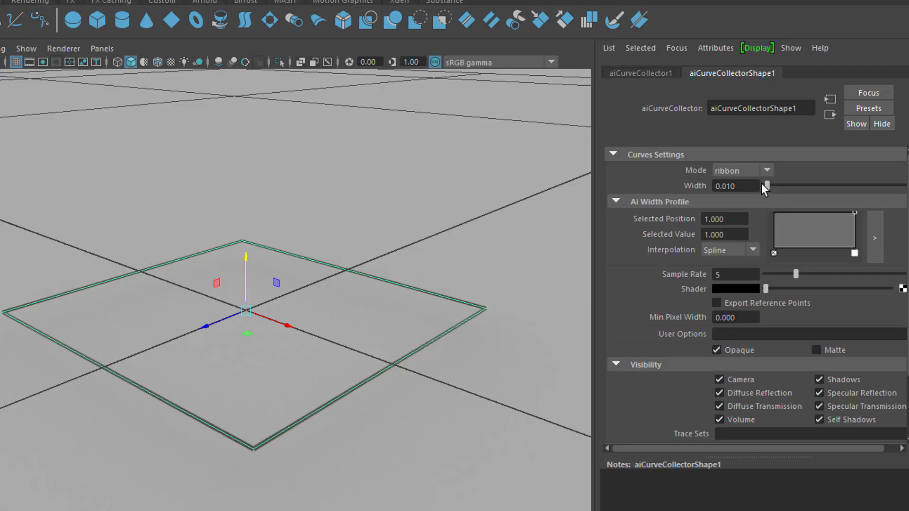
pyautogui.moveTo(767, 184); pyautogui.dragTo(778, 184)
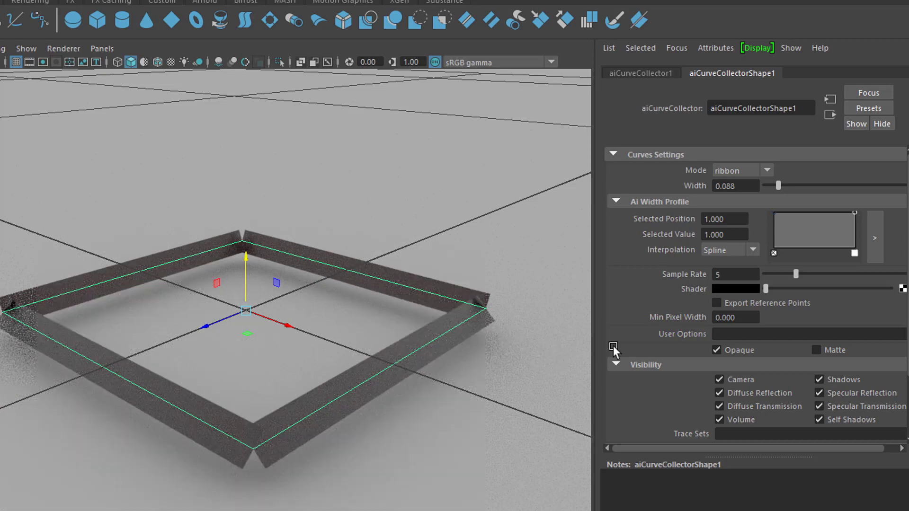
pyautogui.click(767, 172)
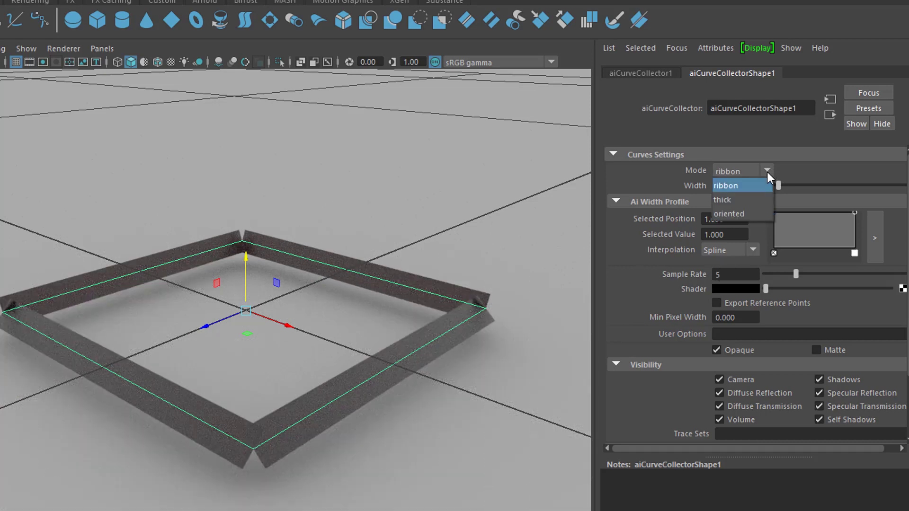
pyautogui.click(737, 200)
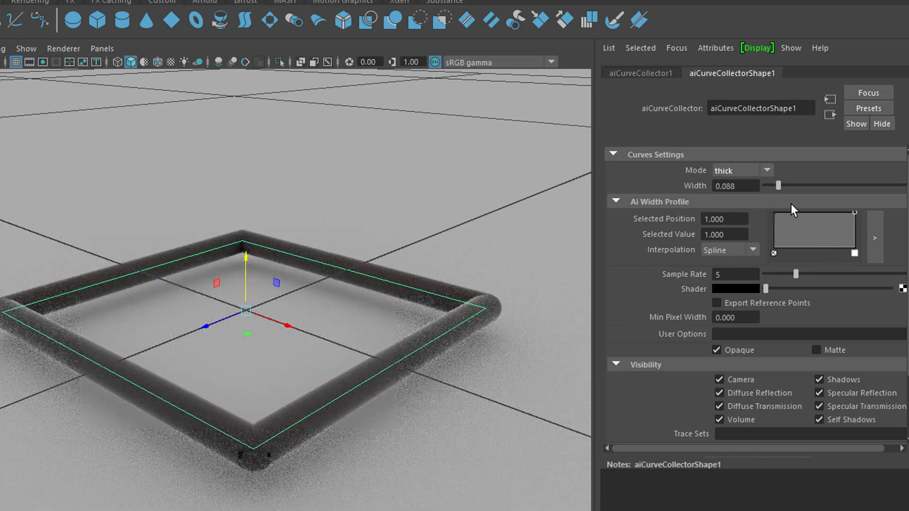
# Set the width of the aiCurveCollector1 curves to about 0.108
pyautogui.moveTo(778, 187); pyautogui.dragTo(772, 187)
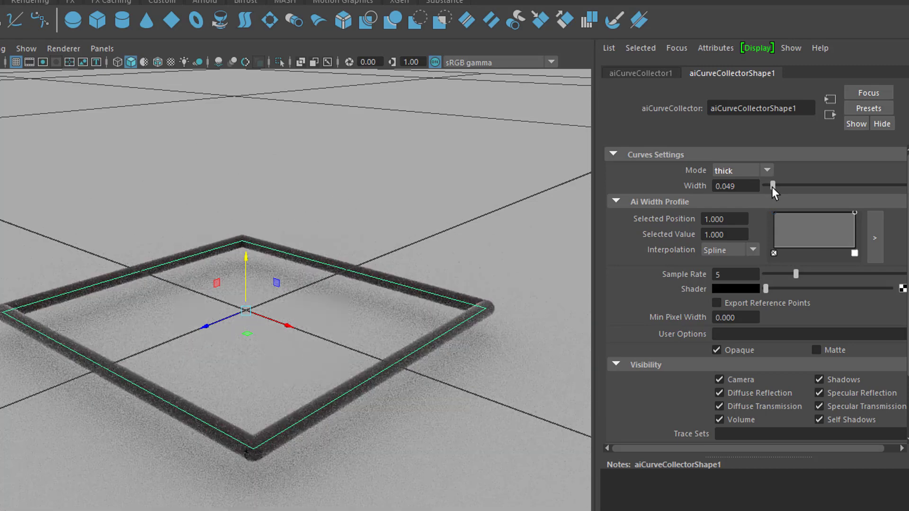
pyautogui.moveTo(772, 186); pyautogui.dragTo(782, 185)
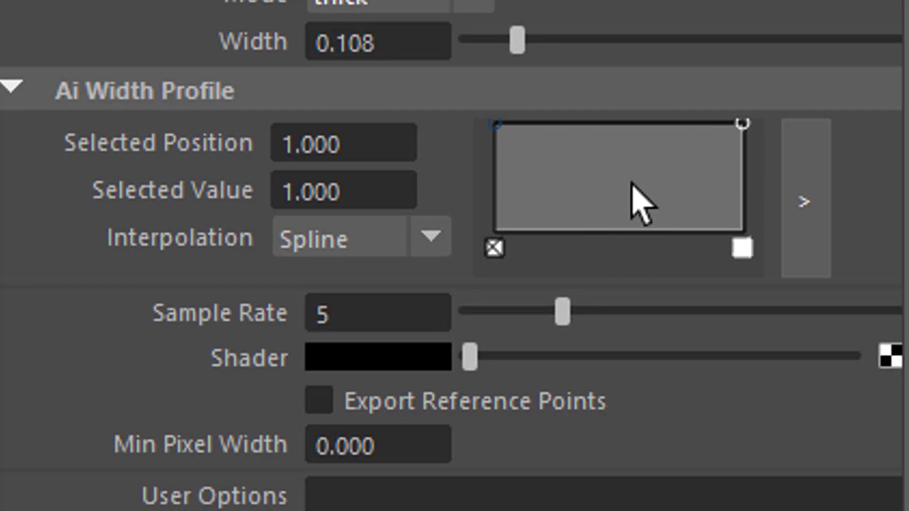
# Try tapering the curves by lowering the width profile's start point to 0, and restore that point to 1
pyautogui.click(497, 125)
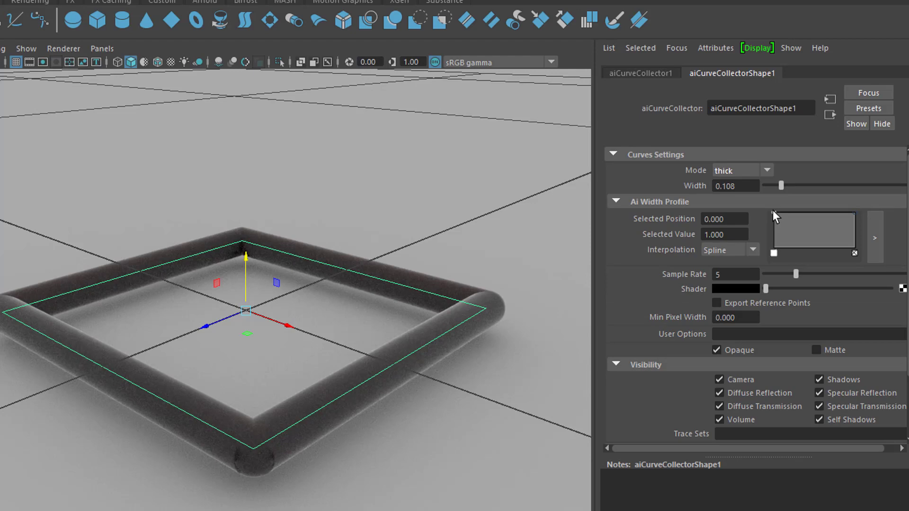
pyautogui.moveTo(773, 210); pyautogui.dragTo(774, 253)
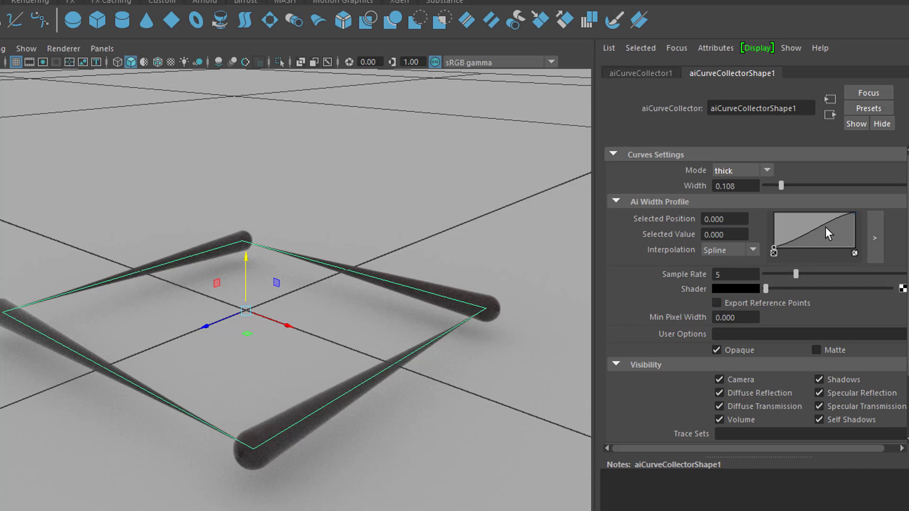
pyautogui.moveTo(774, 246); pyautogui.dragTo(774, 212)
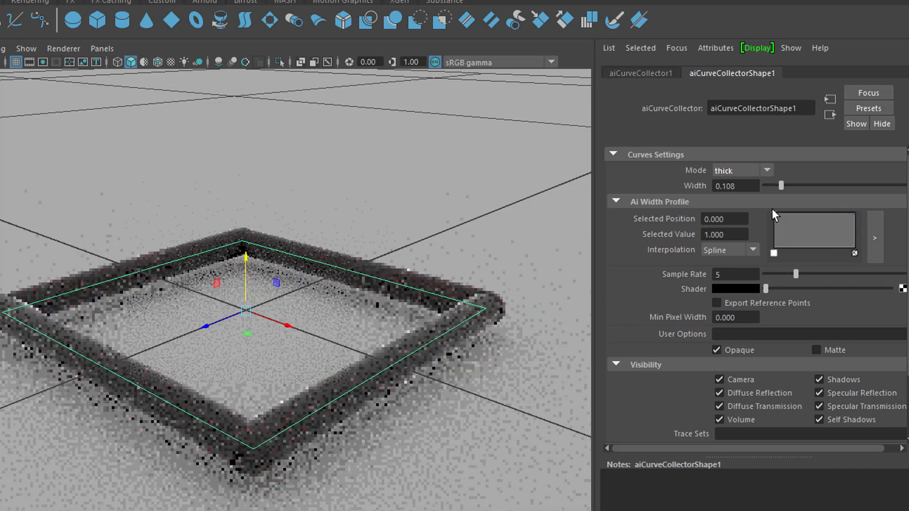
# In the enlarged width profile, add points of about 0.25 at position 0.28, 0.38 at 0.78 and 0.99 at 0.53, and close it
pyautogui.click(876, 237)
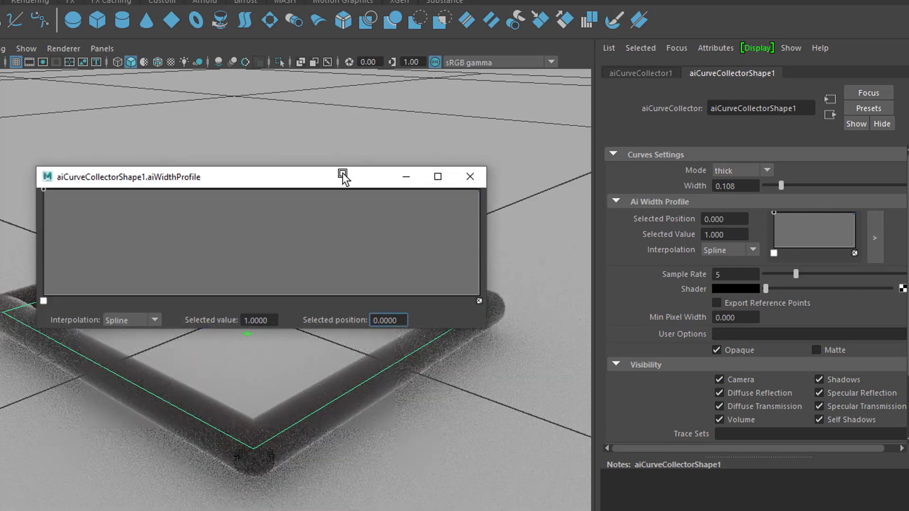
pyautogui.moveTo(332, 177); pyautogui.dragTo(702, 48)
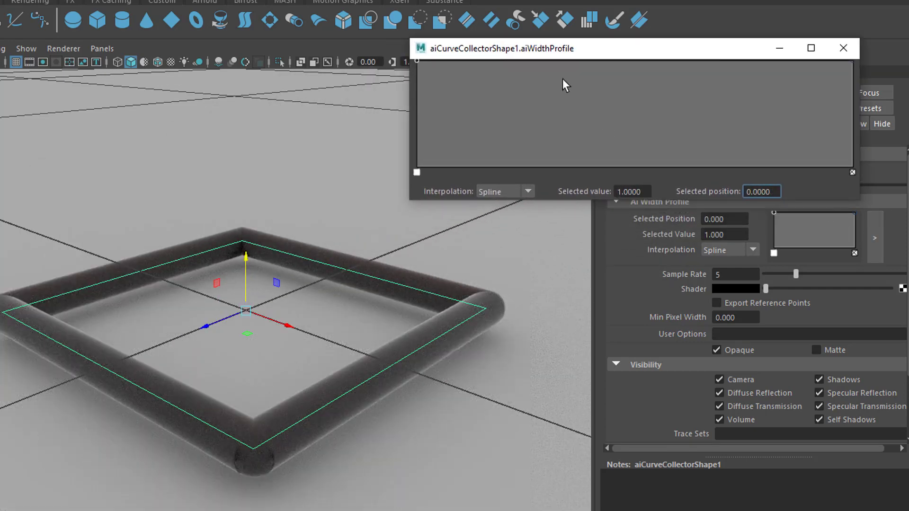
pyautogui.moveTo(544, 61); pyautogui.dragTo(539, 140)
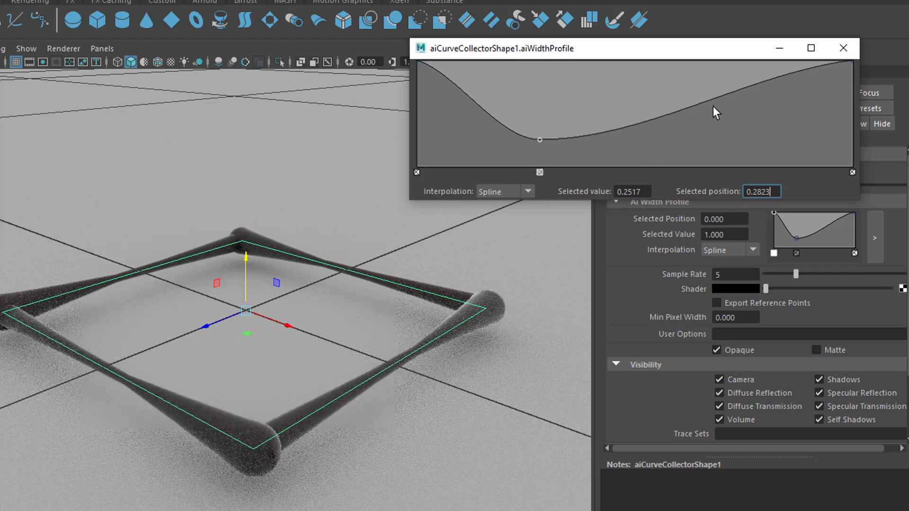
pyautogui.moveTo(710, 101); pyautogui.dragTo(754, 126)
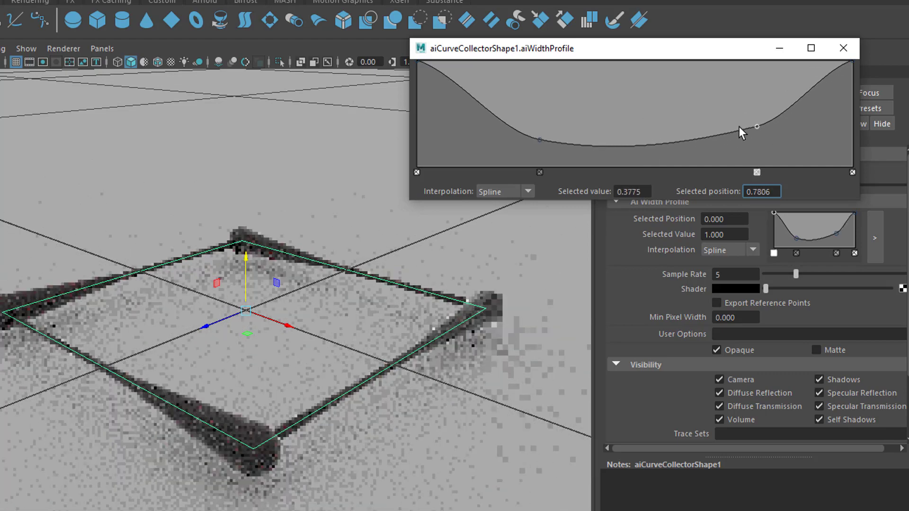
pyautogui.moveTo(650, 141); pyautogui.dragTo(647, 61)
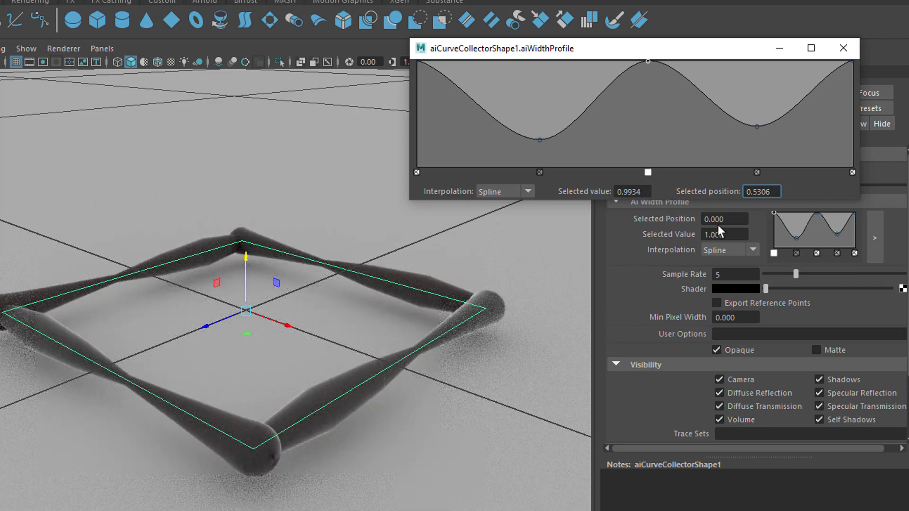
pyautogui.click(843, 48)
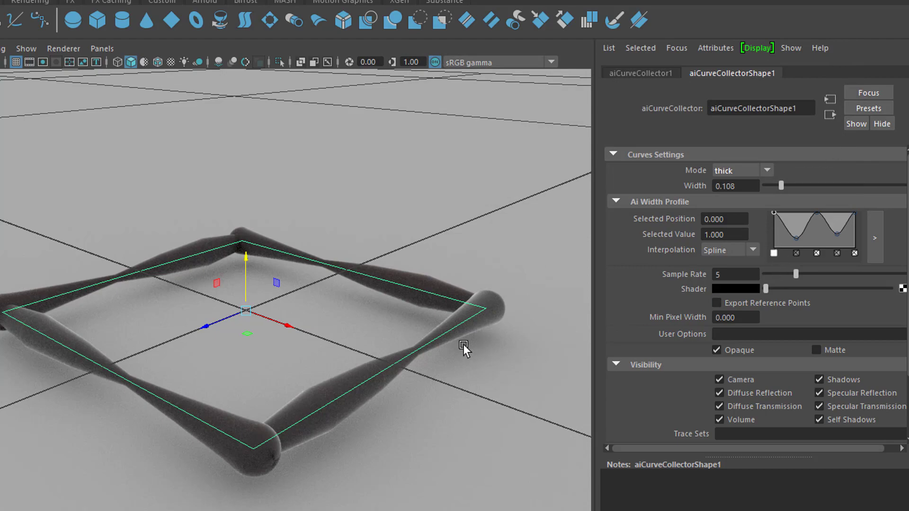
# Draw a four-point EP curve across the square in the top view and make it ready to move
pyautogui.keyDown('alt'); pyautogui.moveTo(475, 325); pyautogui.dragTo(433, 344); pyautogui.keyUp('alt')
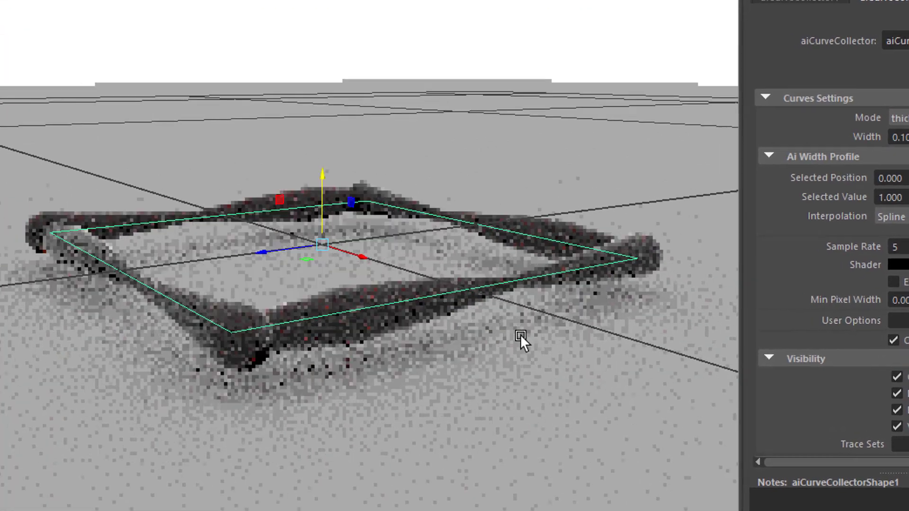
pyautogui.keyDown('alt'); pyautogui.moveTo(519, 335); pyautogui.dragTo(538, 336); pyautogui.keyUp('alt')
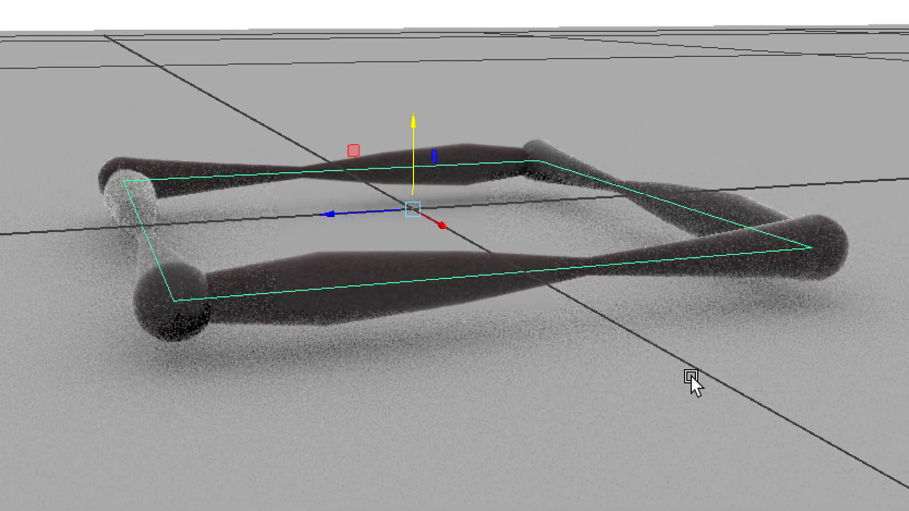
pyautogui.keyDown('alt'); pyautogui.moveTo(692, 375); pyautogui.dragTo(730, 378); pyautogui.keyUp('alt')
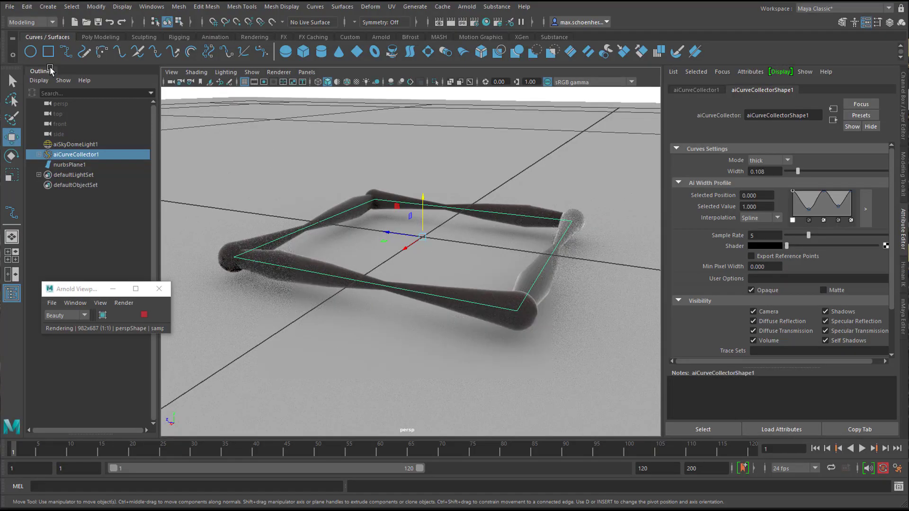
pyautogui.click(66, 52)
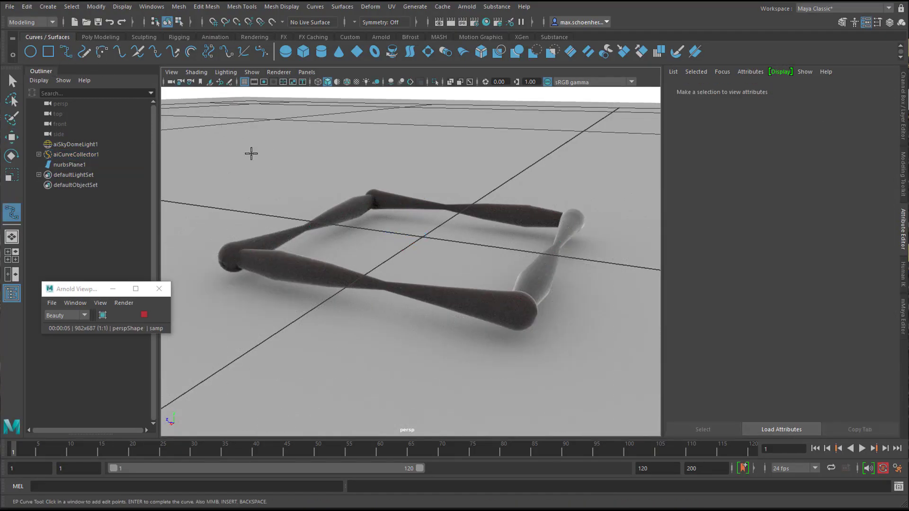
pyautogui.press('space')
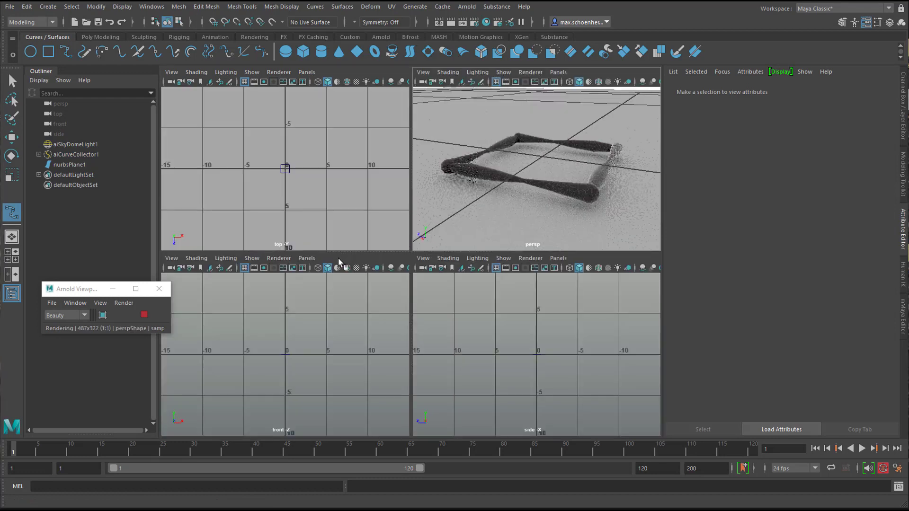
pyautogui.scroll(5, 284, 194)
pyautogui.click(250, 155)
pyautogui.click(281, 176)
pyautogui.click(306, 181)
pyautogui.click(331, 176)
pyautogui.press('Return')
pyautogui.press('w')
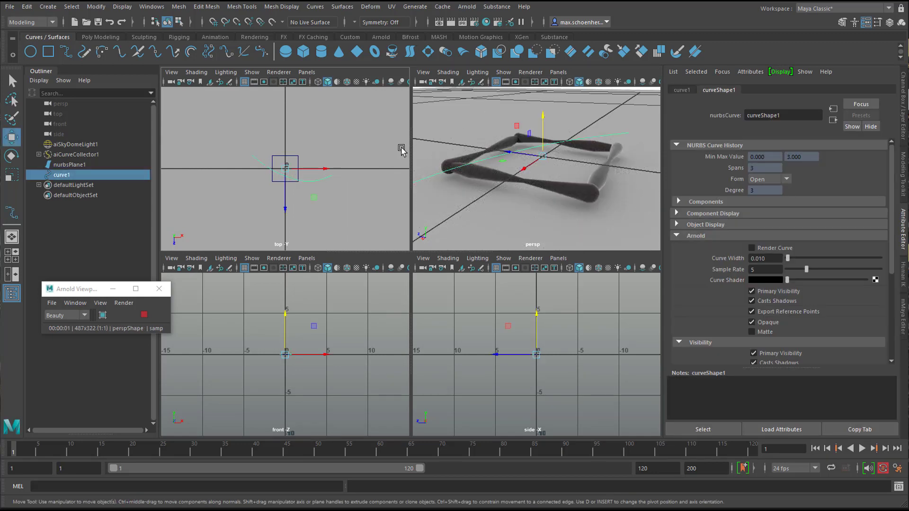
# Raise the new curve about 0.168 cm above the ground and return to the full perspective view
pyautogui.moveTo(541, 116); pyautogui.dragTo(544, 93)
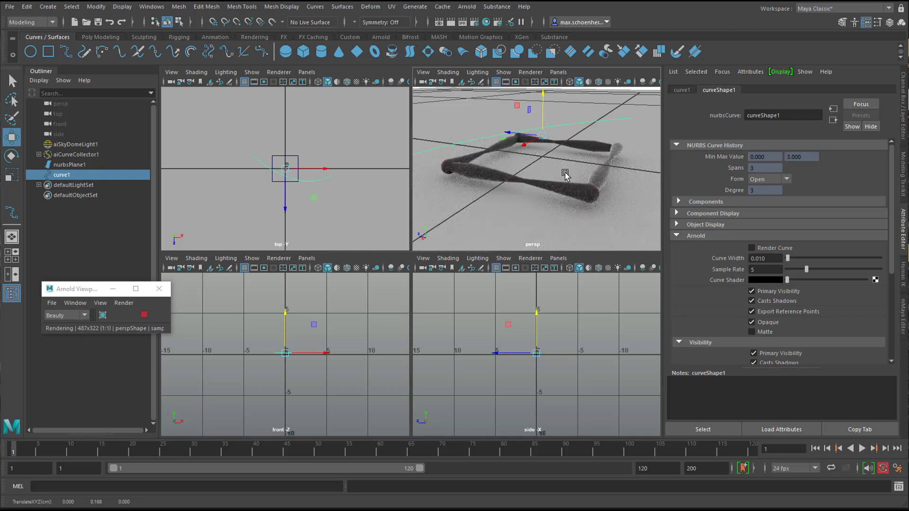
pyautogui.press('space')
pyautogui.keyDown('alt'); pyautogui.moveTo(483, 264); pyautogui.dragTo(461, 262); pyautogui.keyUp('alt')
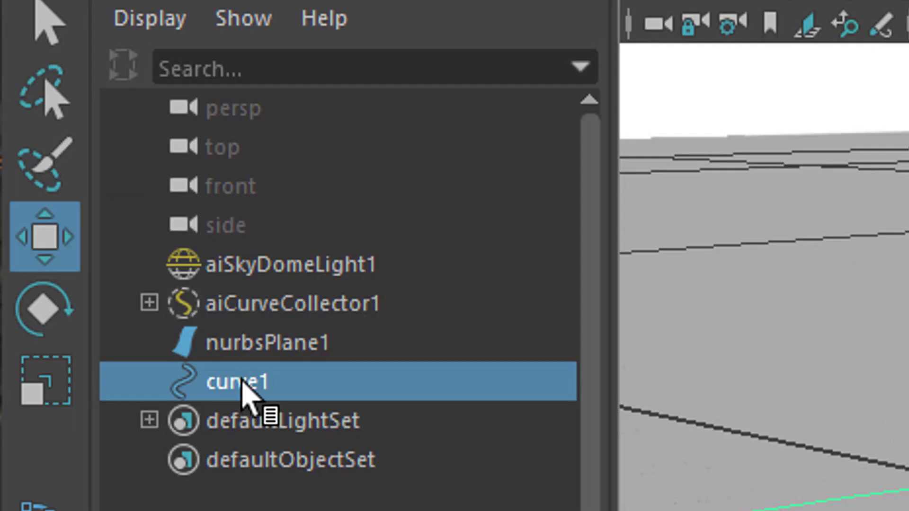
# Parent curve1 under aiCurveCollector1 in the scene hierarchy so the collector renders it with the square
pyautogui.moveTo(264, 384); pyautogui.dragTo(280, 307)
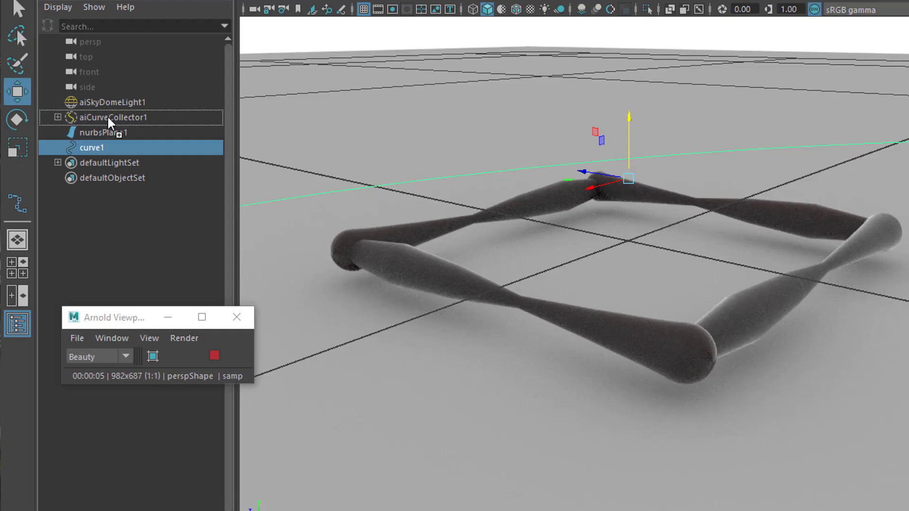
pyautogui.moveTo(108, 116); pyautogui.dragTo(108, 116)
pyautogui.keyDown('alt'); pyautogui.moveTo(686, 277); pyautogui.dragTo(359, 334); pyautogui.keyUp('alt')
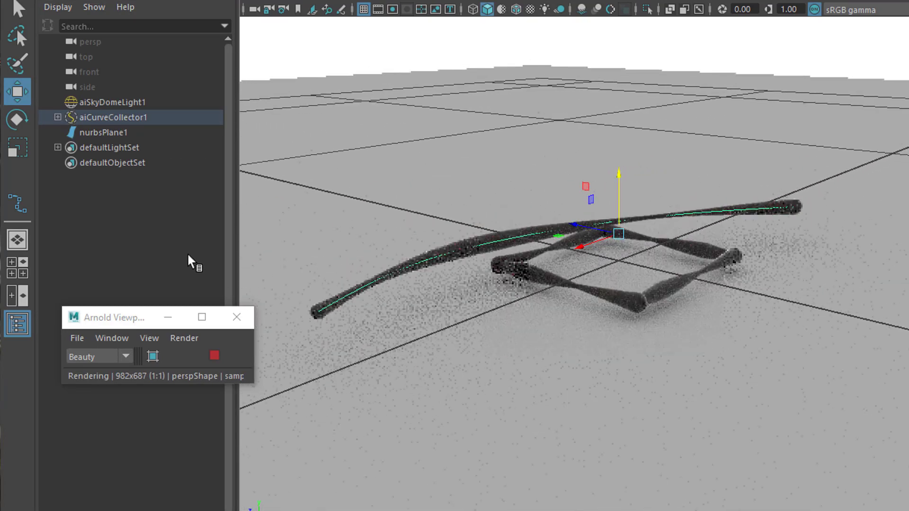
pyautogui.keyDown('alt'); pyautogui.moveTo(502, 291); pyautogui.dragTo(660, 288, button='right'); pyautogui.keyUp('alt')
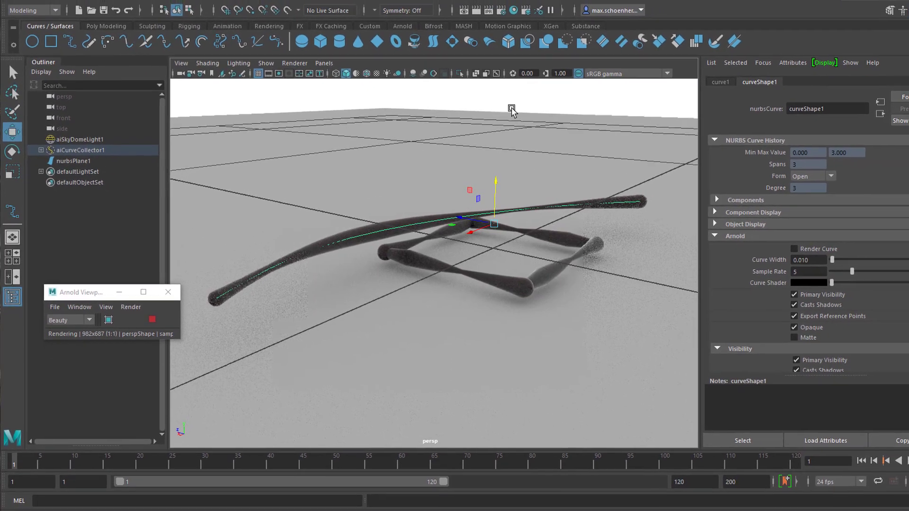
pyautogui.click(467, 7)
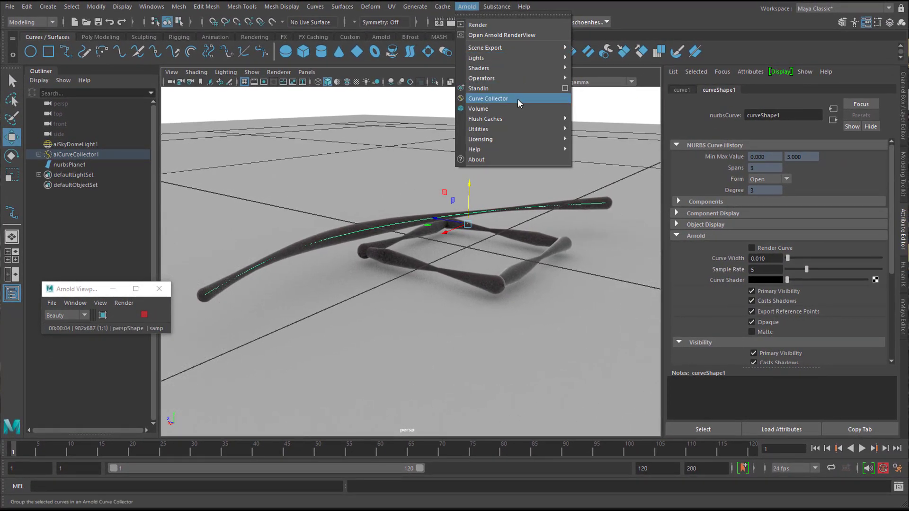
pyautogui.click(124, 234)
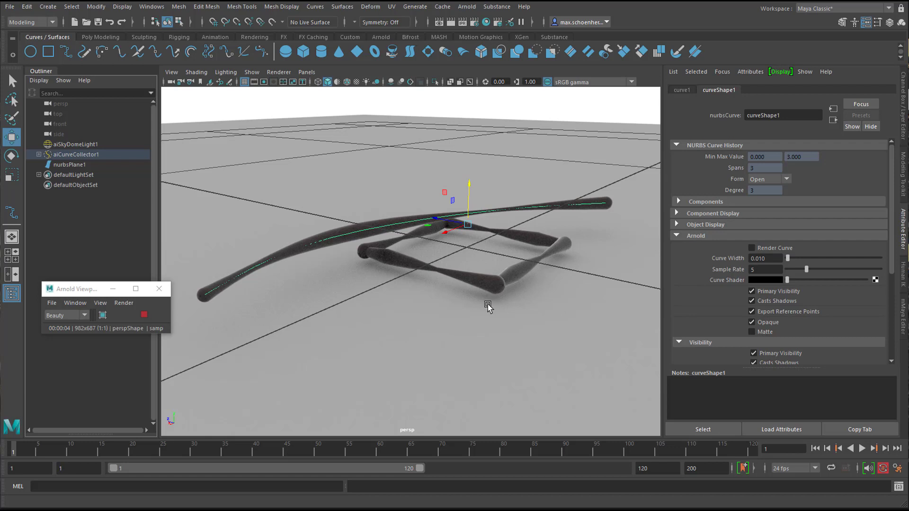
# Select aiCurveCollector1 and set its sample rate to 10
pyautogui.click(76, 155)
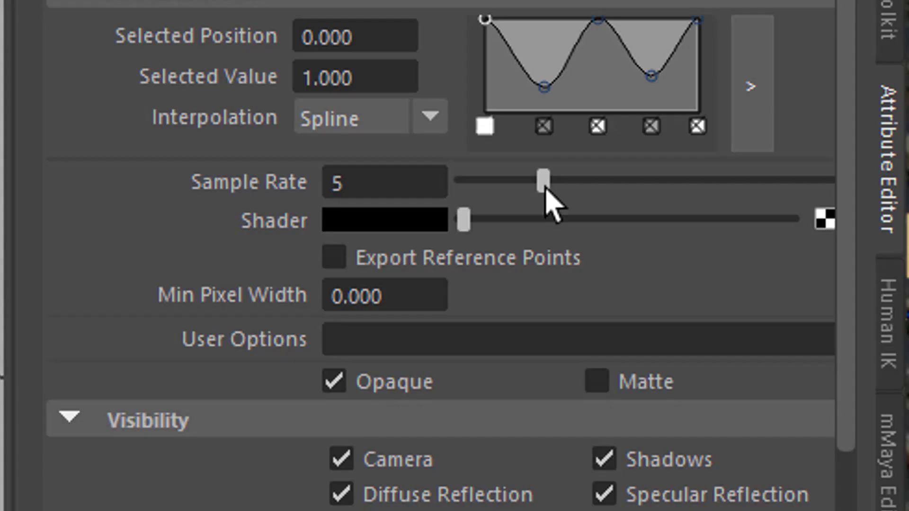
pyautogui.moveTo(810, 236); pyautogui.dragTo(837, 235)
pyautogui.scroll(-5, 852, 319)
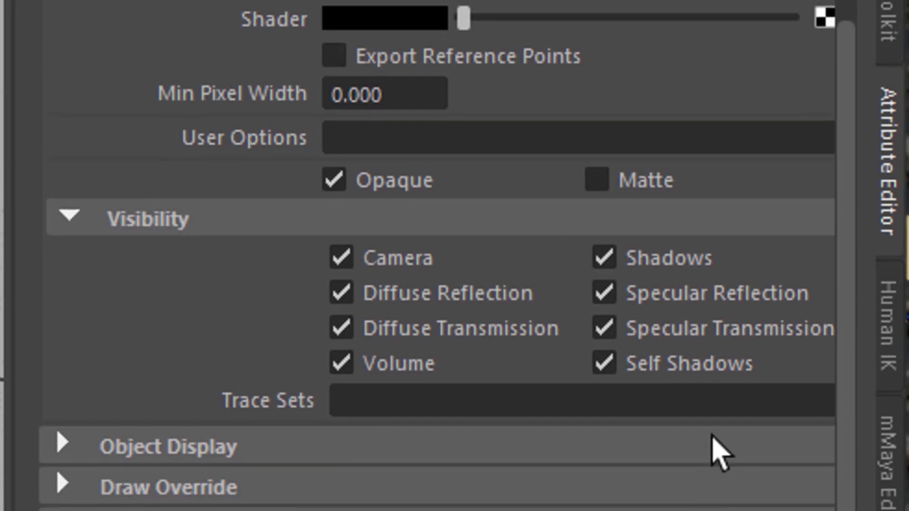
pyautogui.scroll(4, 732, 471)
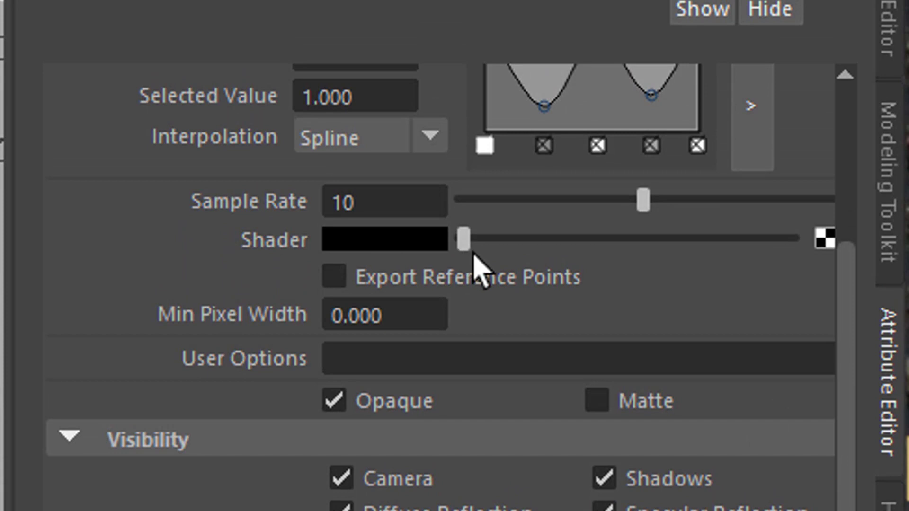
# Set the curve collector's shader colour to a bright blue
pyautogui.click(385, 254)
pyautogui.click(356, 243)
pyautogui.moveTo(801, 254); pyautogui.dragTo(820, 280)
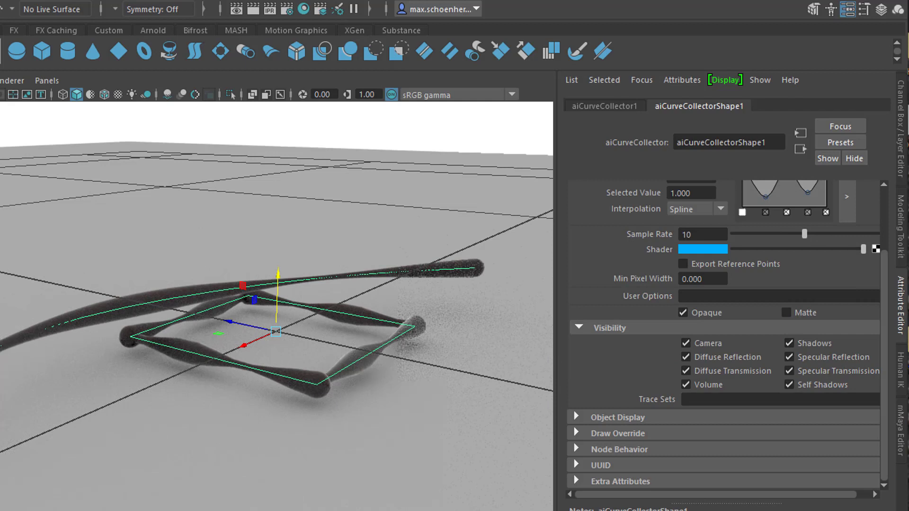
# Map a Ramp texture to the curve collector's shader attribute
pyautogui.click(875, 249)
pyautogui.moveTo(96, 220); pyautogui.dragTo(554, 88)
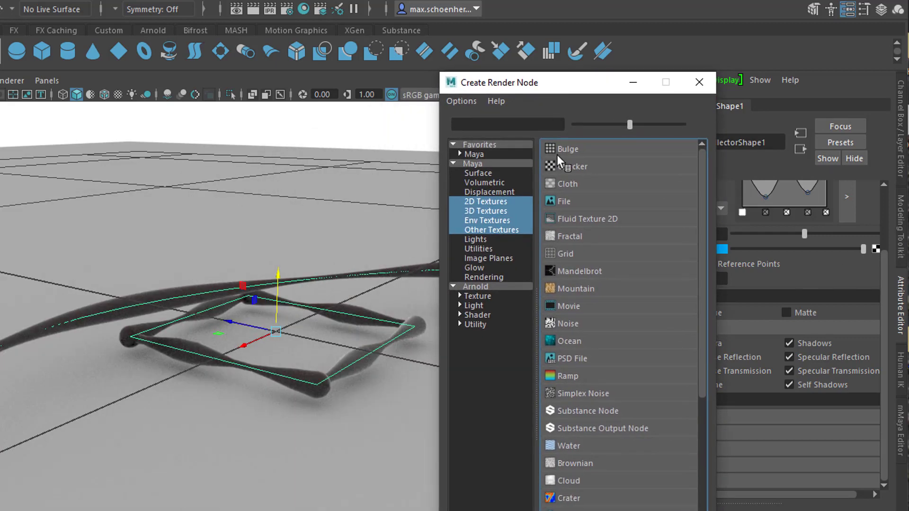
pyautogui.click(572, 376)
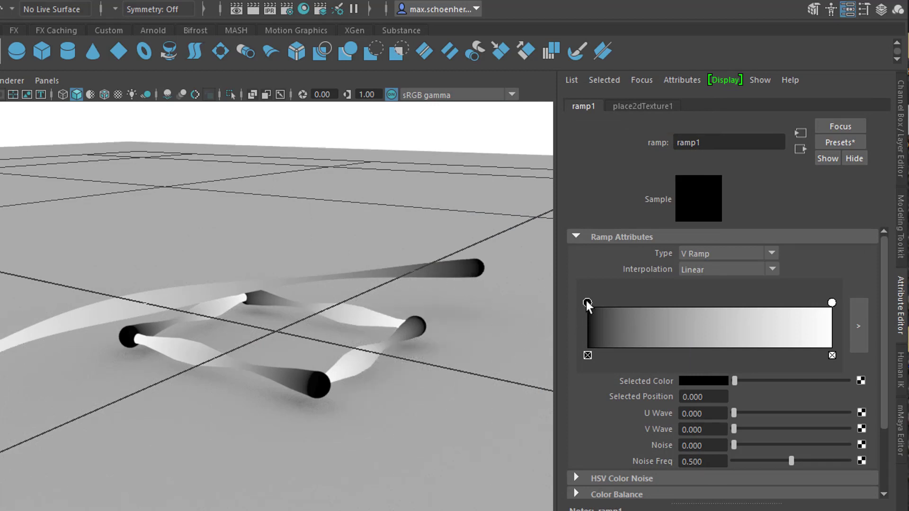
# Move the ramp's black marker to about 0.402 and add a blue marker at about 0.714
pyautogui.moveTo(587, 302); pyautogui.dragTo(686, 314)
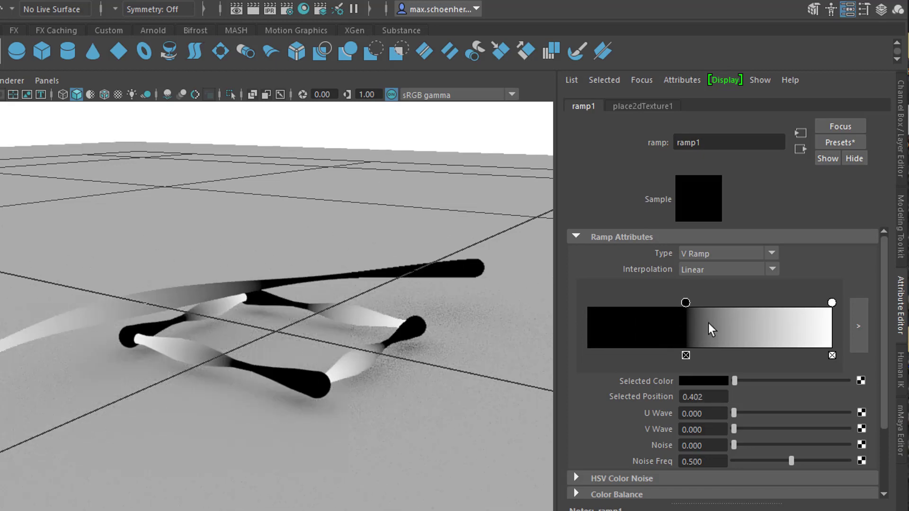
pyautogui.click(761, 326)
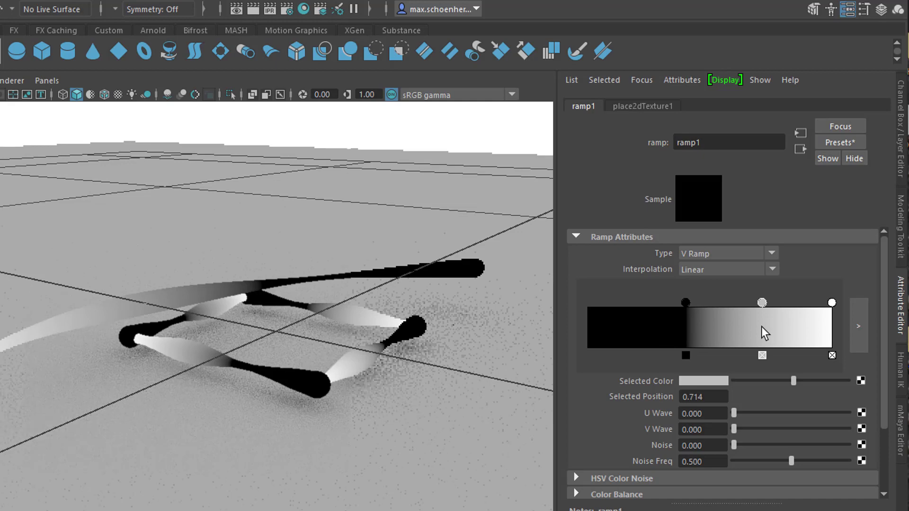
pyautogui.click(703, 381)
pyautogui.moveTo(818, 393); pyautogui.dragTo(808, 410)
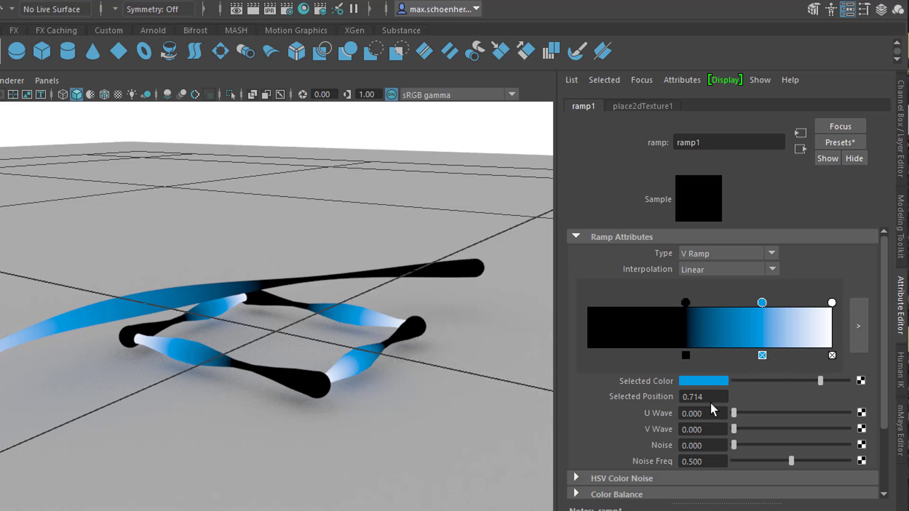
# Delete the black and white markers from the ramp, keeping only the blue one
pyautogui.click(685, 355)
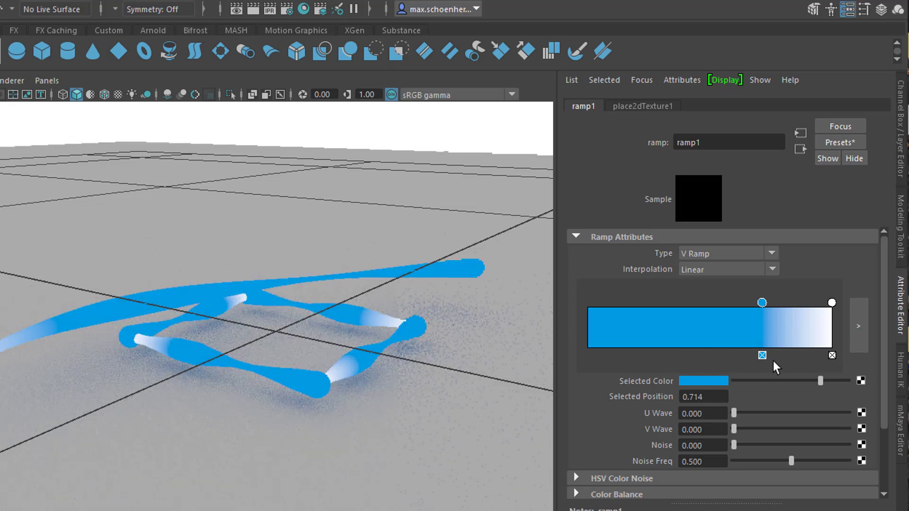
pyautogui.click(831, 355)
# Examine the blue curves from several angles in the viewport render and open the list of Arnold commands
pyautogui.keyDown('alt'); pyautogui.moveTo(360, 478); pyautogui.dragTo(294, 479); pyautogui.keyUp('alt')
pyautogui.keyDown('alt'); pyautogui.moveTo(203, 428); pyautogui.dragTo(332, 441); pyautogui.keyUp('alt')
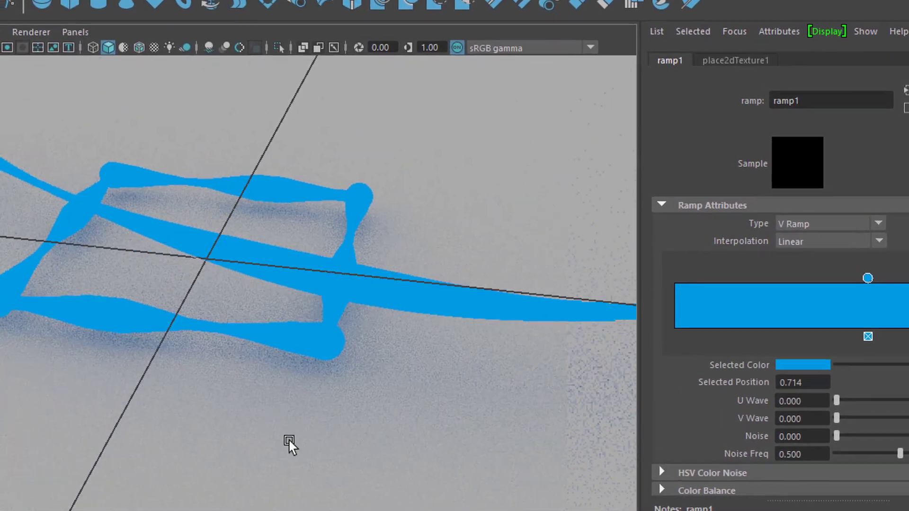
pyautogui.keyDown('alt'); pyautogui.moveTo(368, 438); pyautogui.dragTo(183, 456, button='right'); pyautogui.keyUp('alt')
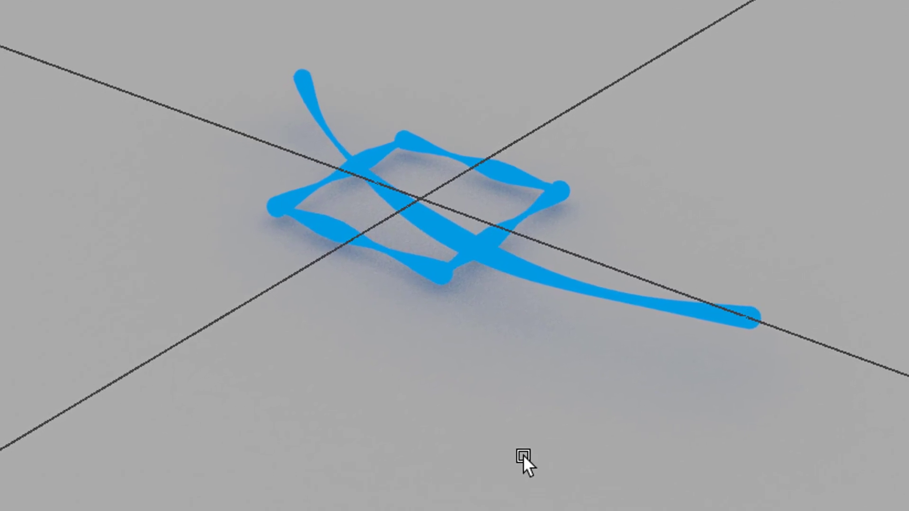
pyautogui.moveTo(581, 429); pyautogui.dragTo(298, 421, button='middle')
pyautogui.moveTo(526, 404); pyautogui.dragTo(407, 300, button='middle')
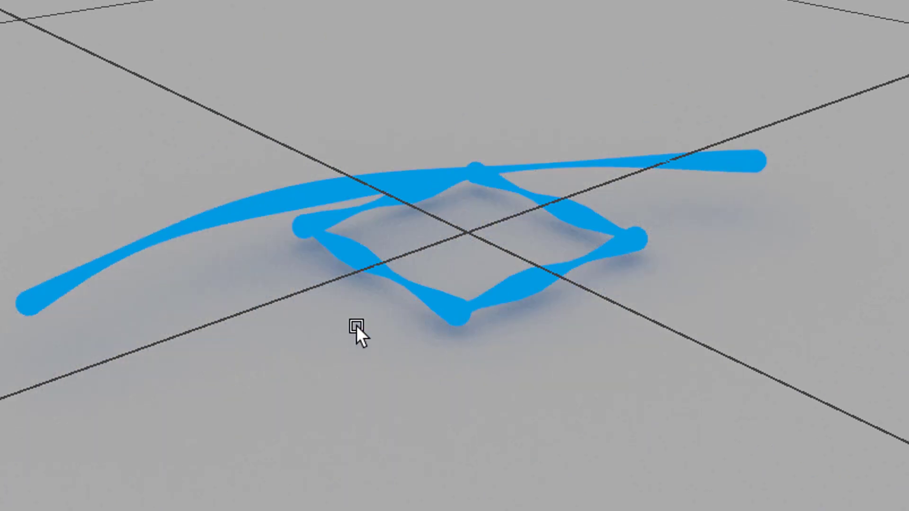
pyautogui.moveTo(375, 351)
pyautogui.mouseDown(button='middle')
pyautogui.moveTo(481, 355)
pyautogui.moveTo(578, 345)
pyautogui.moveTo(593, 335)
pyautogui.moveTo(600, 349)
pyautogui.moveTo(573, 445)
pyautogui.moveTo(390, 469)
pyautogui.moveTo(298, 487)
pyautogui.moveTo(283, 502)
pyautogui.mouseUp(button='middle')
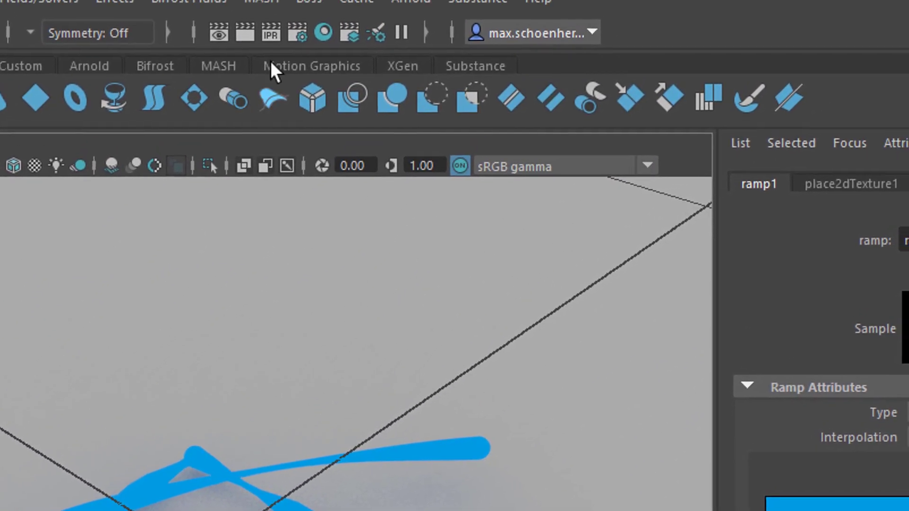
pyautogui.click(395, 10)
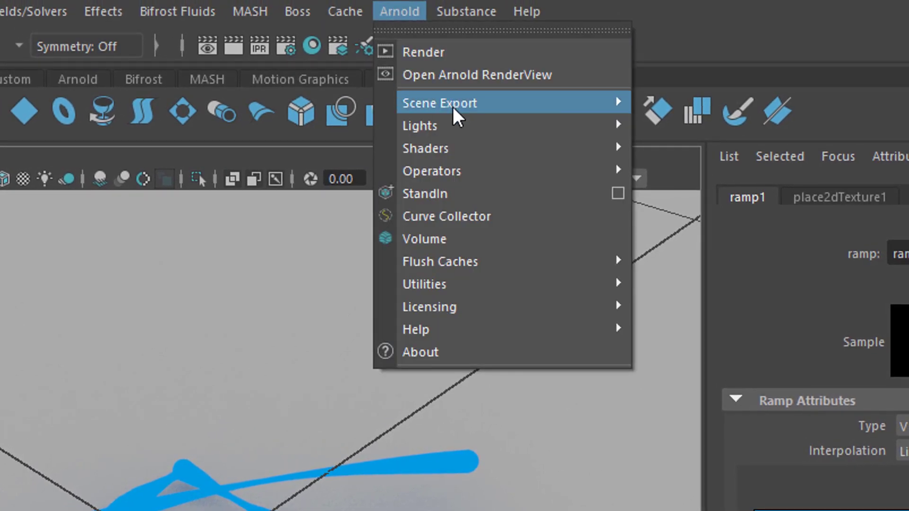